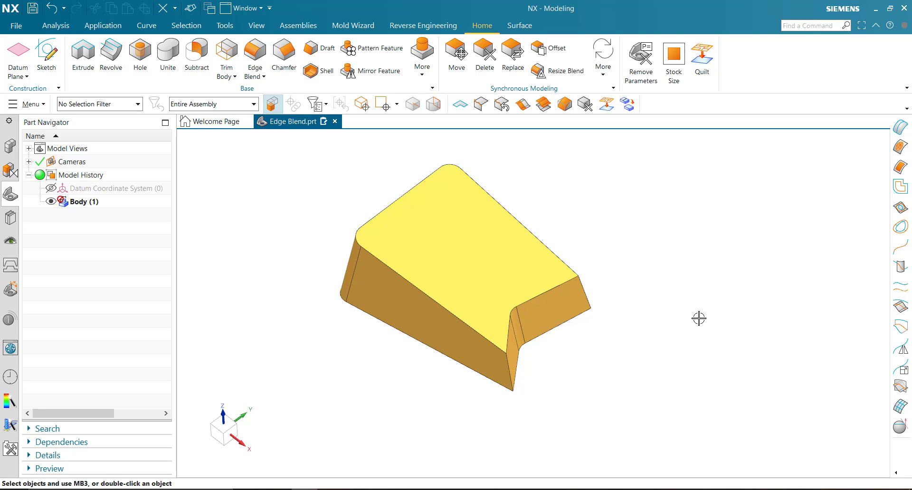
# Blend the wedge's five tangent top edges with a 3 mm G1 (Tangent) edge blend.
pyautogui.moveTo(657, 291); pyautogui.dragTo(659, 301, button='middle')
pyautogui.moveTo(682, 356); pyautogui.dragTo(669, 324, button='middle')
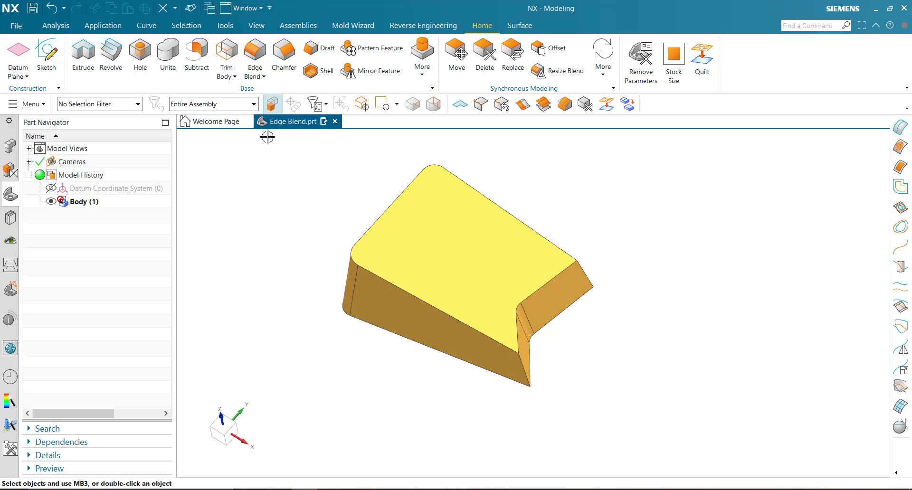
pyautogui.click(255, 56)
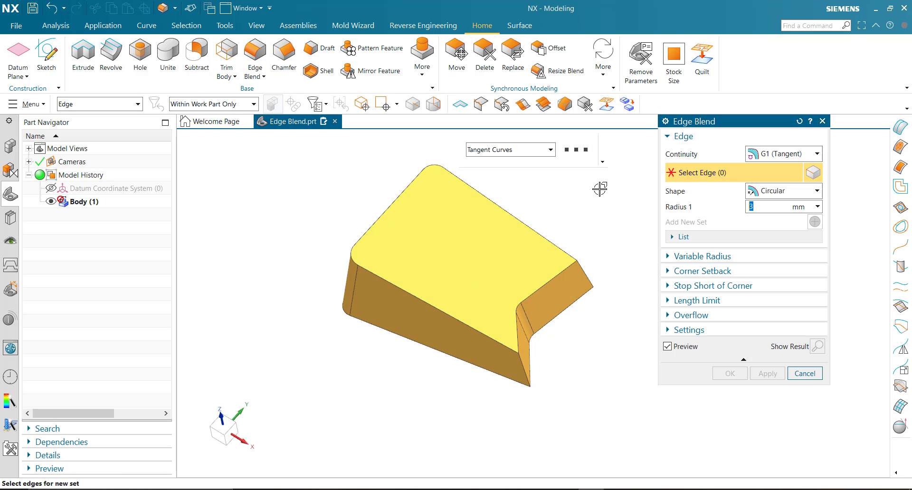
pyautogui.moveTo(599, 188); pyautogui.dragTo(632, 174, button='middle')
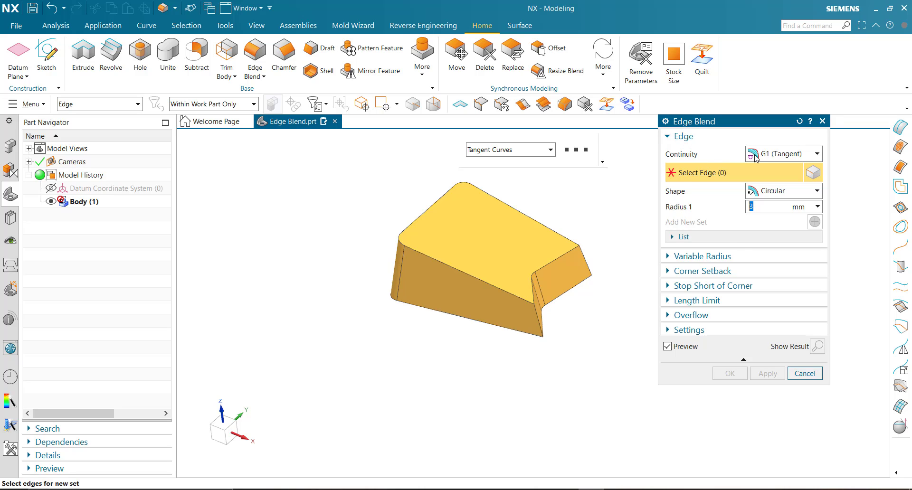
pyautogui.click(781, 153)
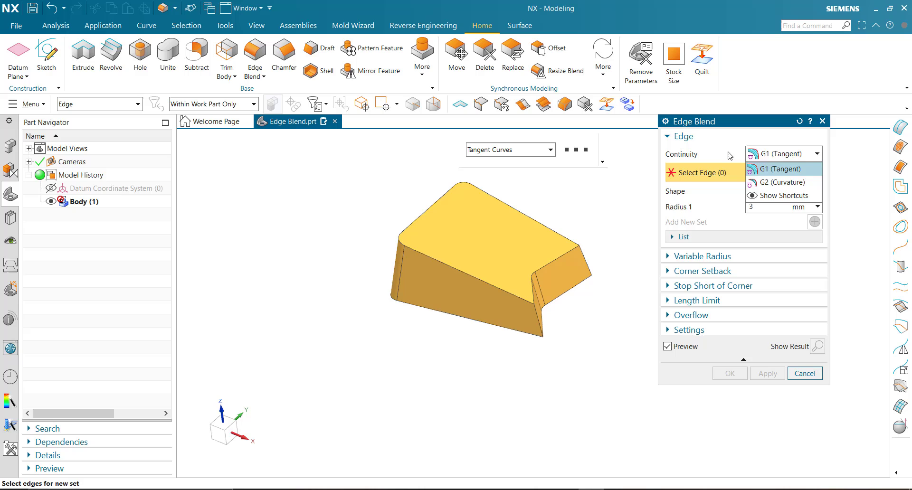
pyautogui.click(778, 168)
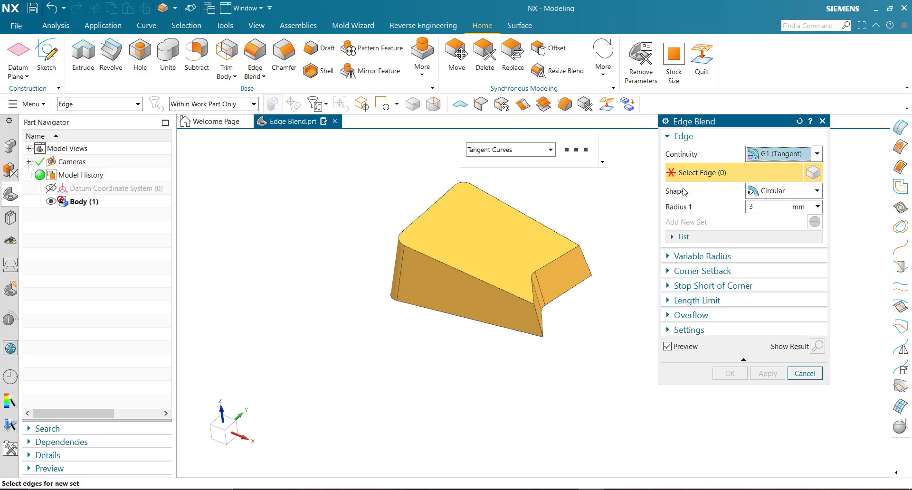
pyautogui.click(527, 214)
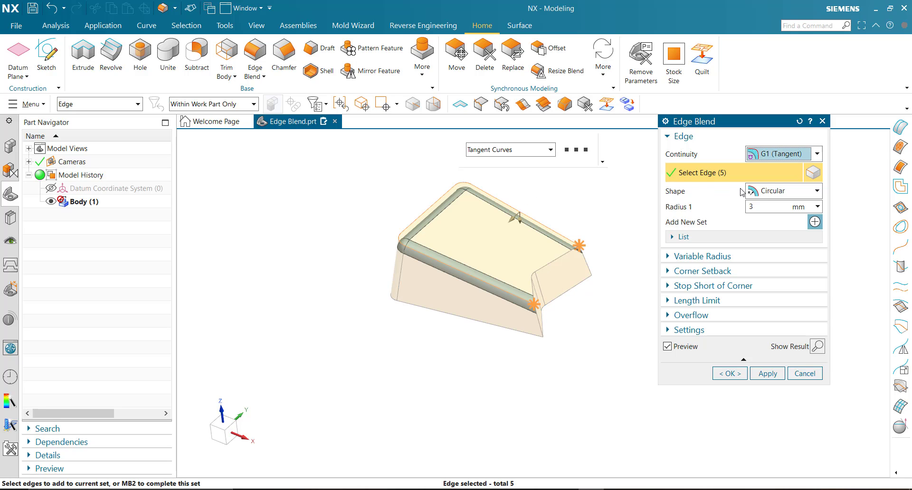
pyautogui.scroll(1, 640, 209)
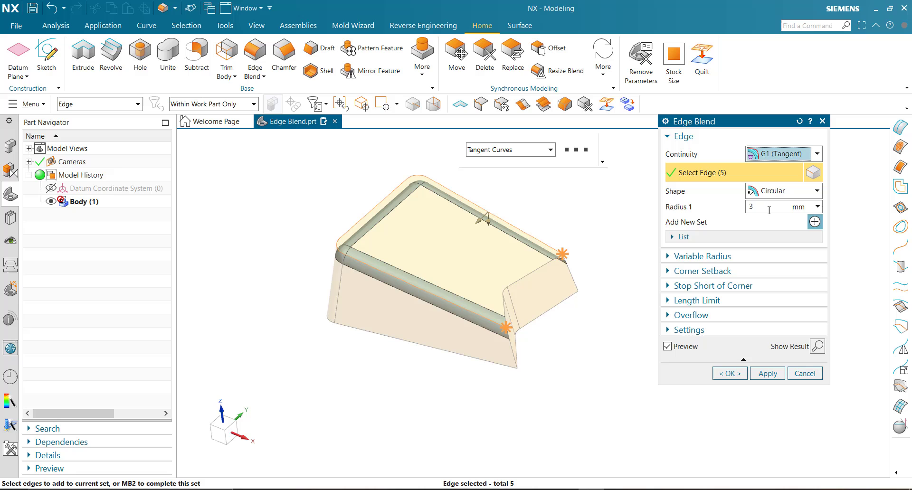
pyautogui.moveTo(608, 226)
pyautogui.mouseDown(button='middle')
pyautogui.moveTo(584, 197)
pyautogui.moveTo(602, 222)
pyautogui.mouseUp(button='middle')
pyautogui.click(729, 373)
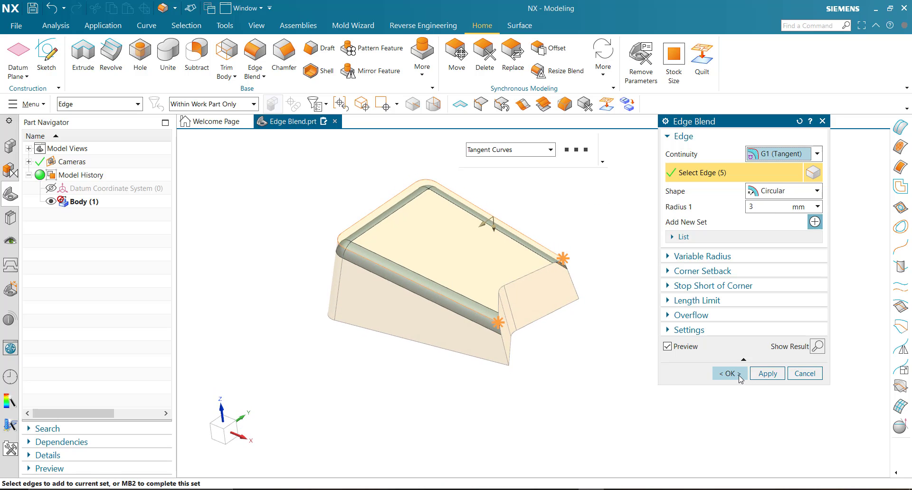
# Reopen Edge Blend (12) and switch its continuity to G2 (Curvature).
pyautogui.scroll(2, 314, 289)
pyautogui.moveTo(314, 289); pyautogui.dragTo(418, 266, button='middle')
pyautogui.doubleClick(97, 216)
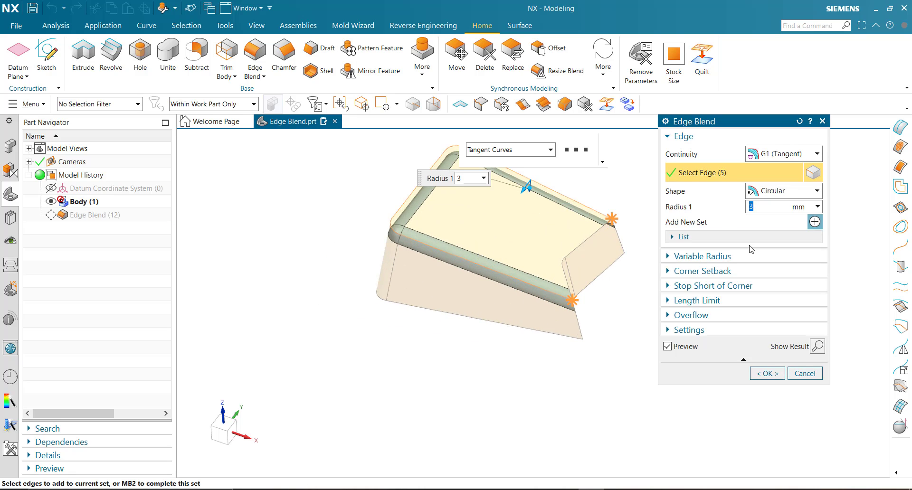
pyautogui.moveTo(594, 266); pyautogui.dragTo(579, 281, button='middle')
pyautogui.scroll(2, 585, 183)
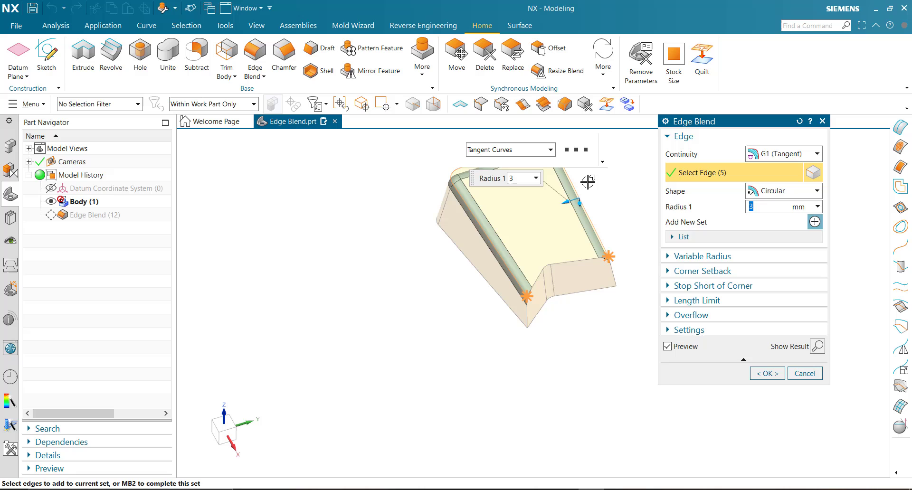
pyautogui.click(788, 153)
pyautogui.click(779, 175)
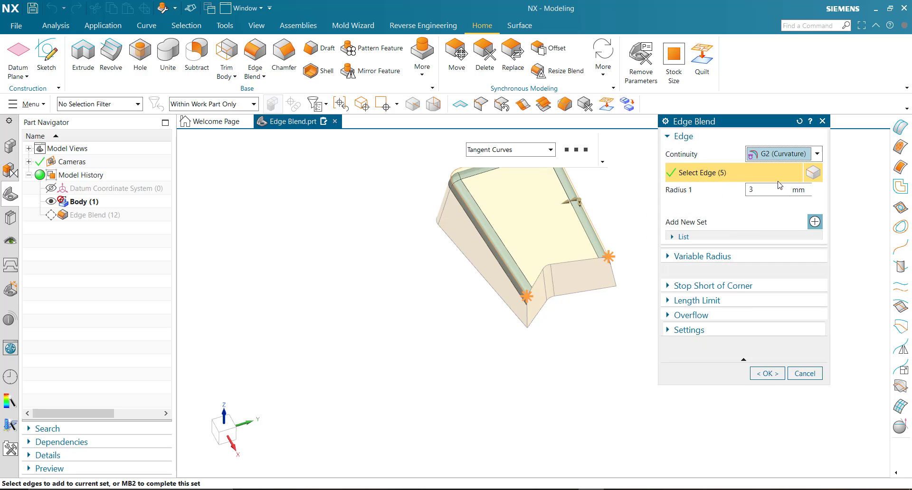
# Set radius 3 and rho 0.3, apply the blend, and reopen it for editing.
pyautogui.scroll(3, 539, 225)
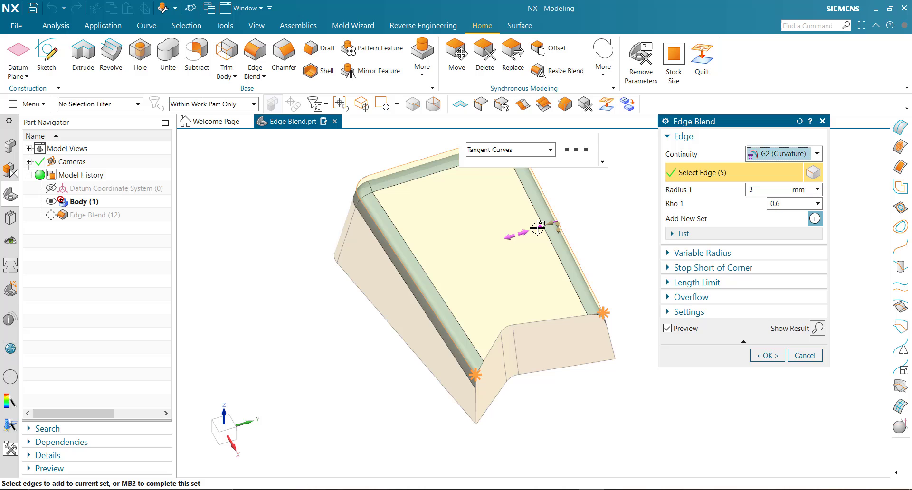
pyautogui.moveTo(536, 228)
pyautogui.mouseDown()
pyautogui.moveTo(517, 234)
pyautogui.moveTo(551, 223)
pyautogui.mouseUp()
pyautogui.scroll(2, 551, 222)
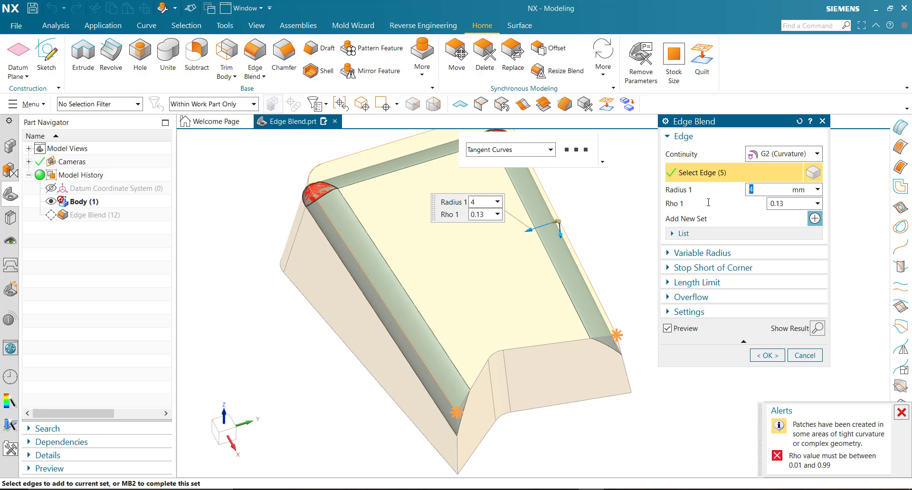
pyautogui.write('3')
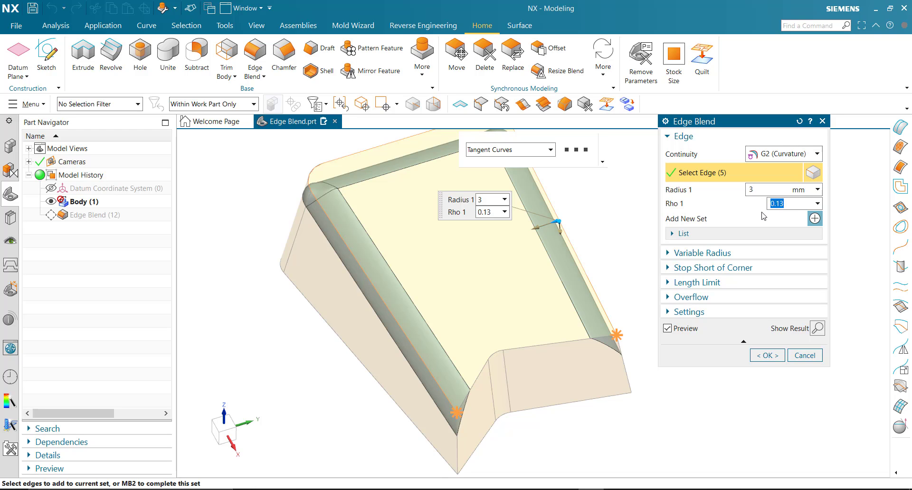
pyautogui.write('.3')
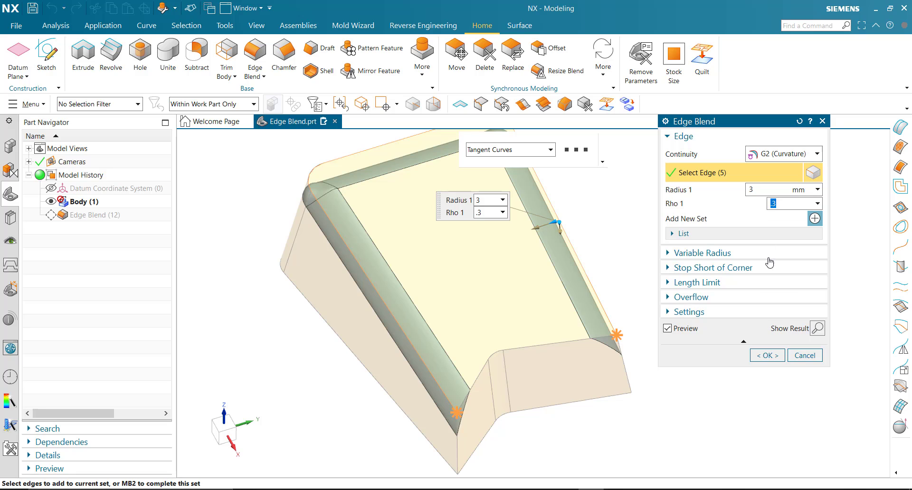
pyautogui.click(762, 355)
pyautogui.moveTo(636, 289); pyautogui.dragTo(614, 273, button='middle')
pyautogui.doubleClick(335, 249)
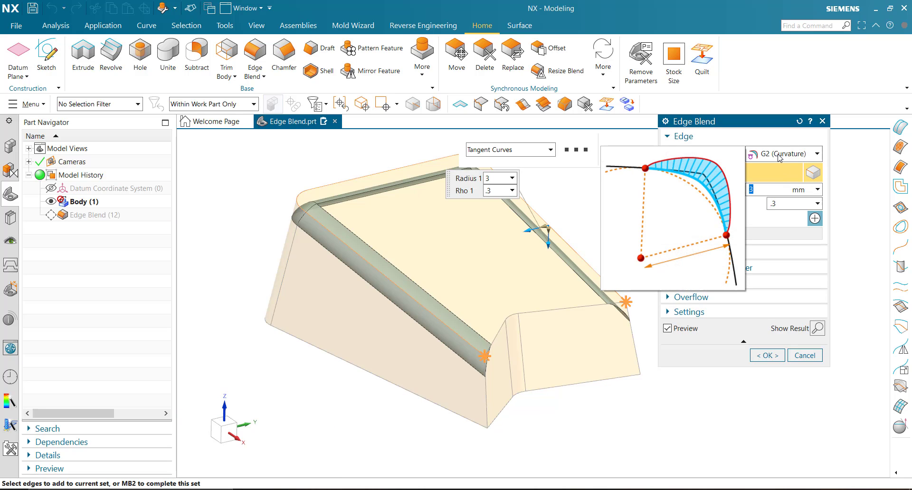
# Return the blend to G1 (Tangent) continuity and expand the Variable Radius section.
pyautogui.click(778, 154)
pyautogui.click(773, 170)
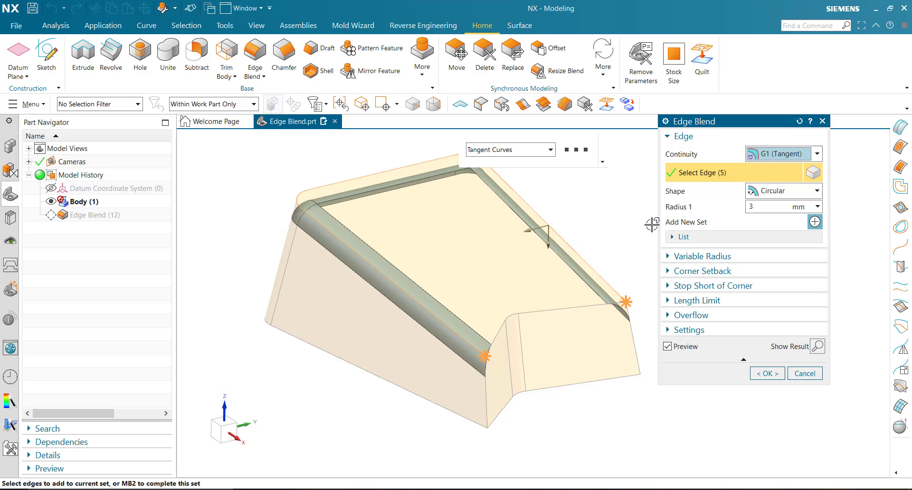
pyautogui.click(702, 261)
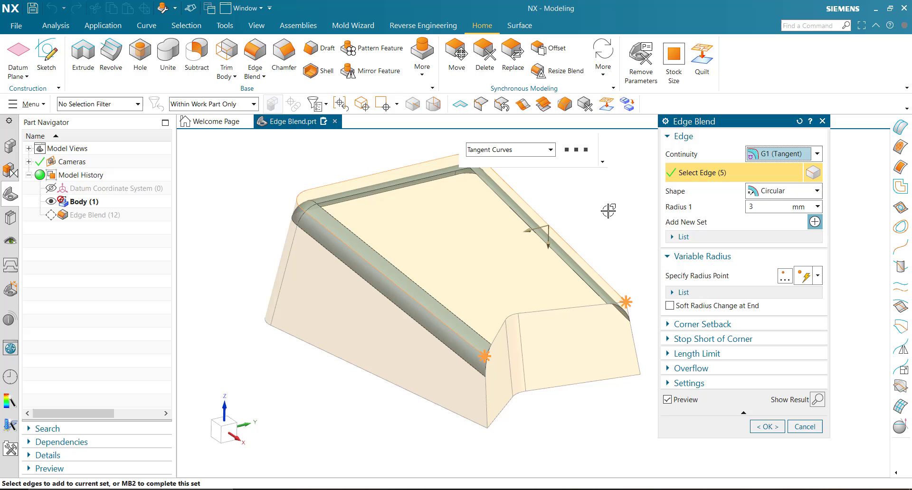
pyautogui.moveTo(606, 211); pyautogui.dragTo(604, 285, button='middle')
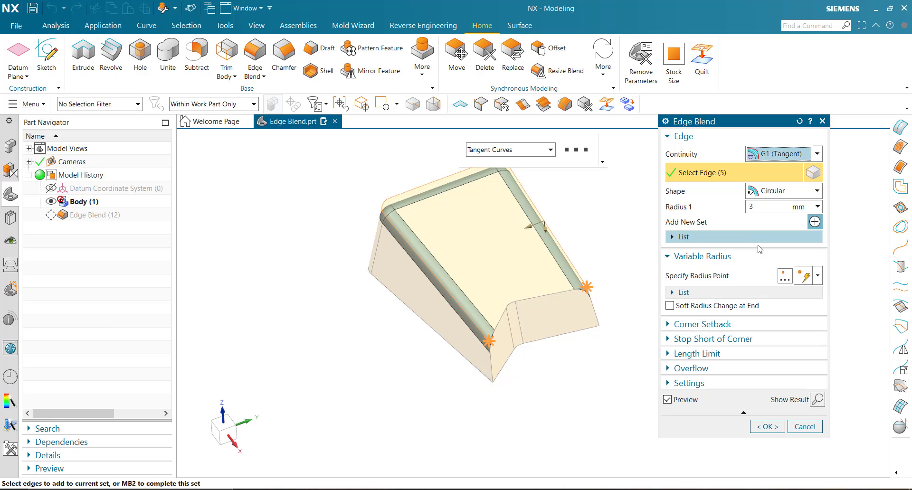
# Place arc-length radius points along the top edge with radii 5, 5.5 and 3 mm, and apply.
pyautogui.click(805, 276)
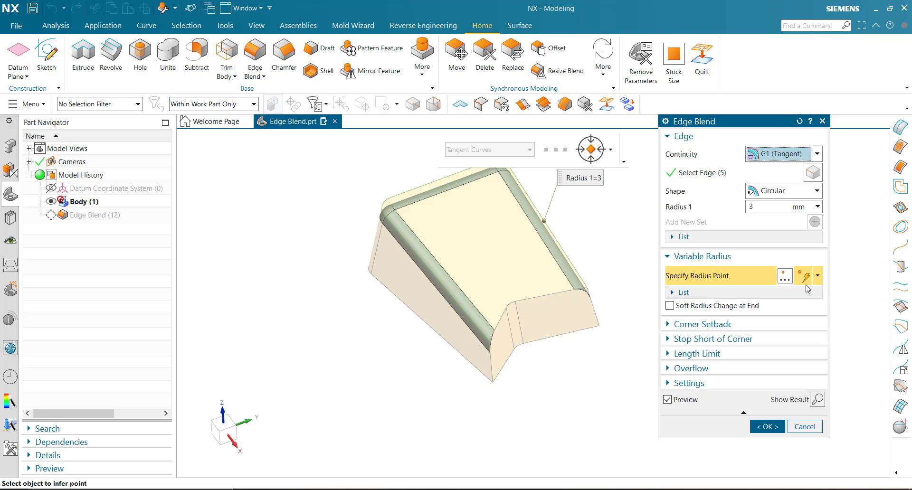
pyautogui.click(816, 279)
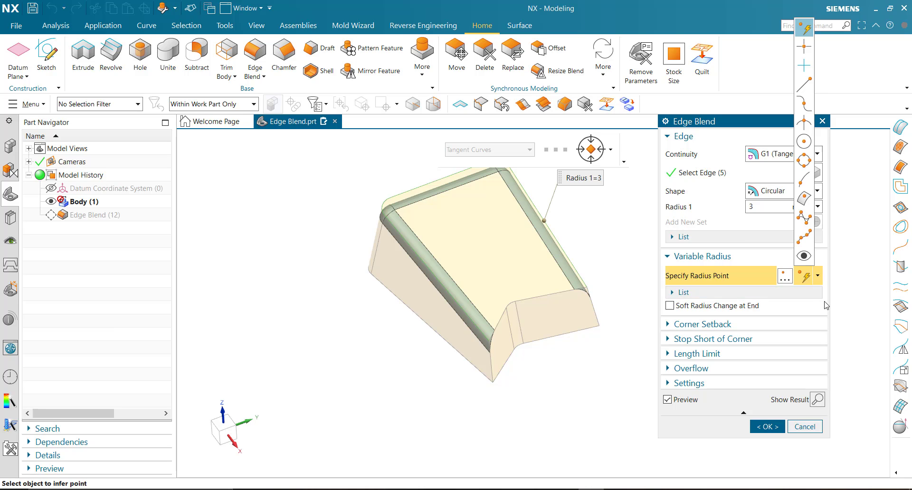
pyautogui.click(803, 85)
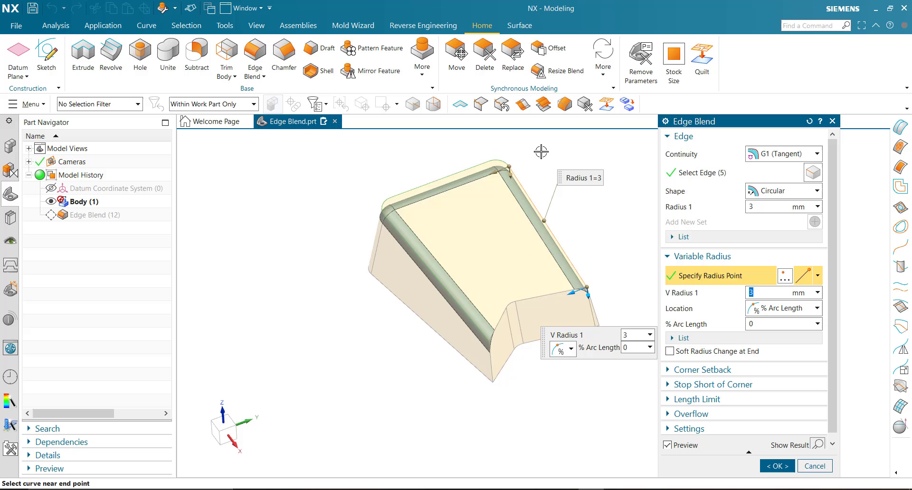
pyautogui.click(510, 168)
pyautogui.click(400, 217)
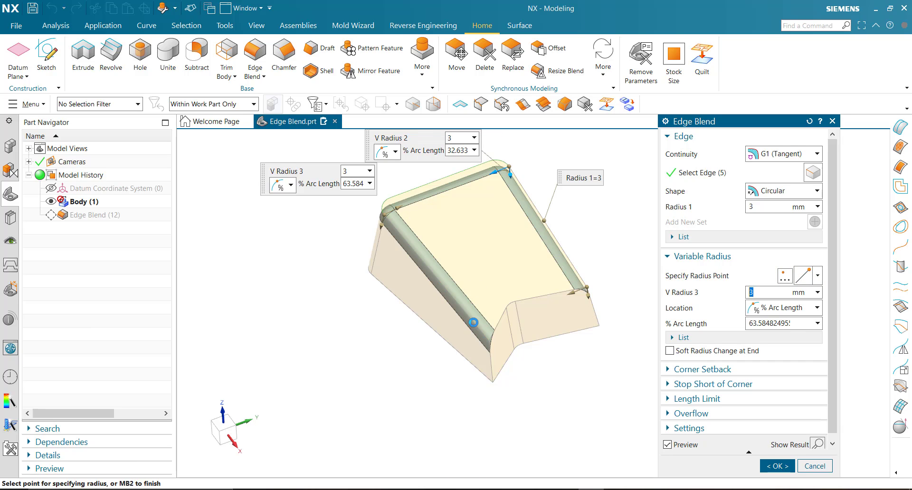
pyautogui.click(573, 296)
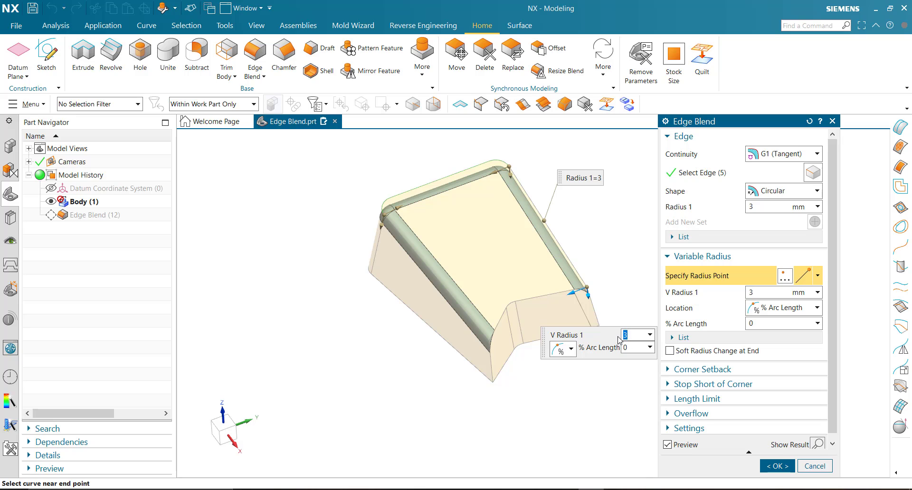
pyautogui.press('Return')
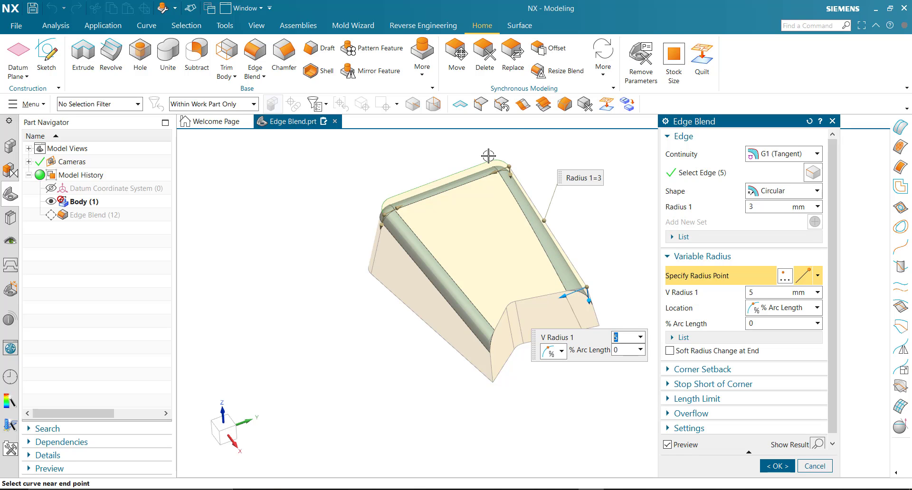
pyautogui.click(492, 174)
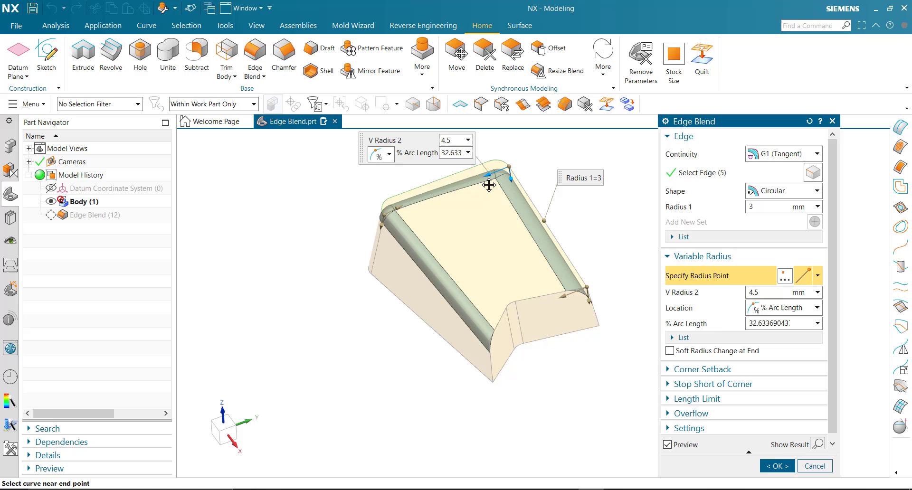
pyautogui.click(402, 209)
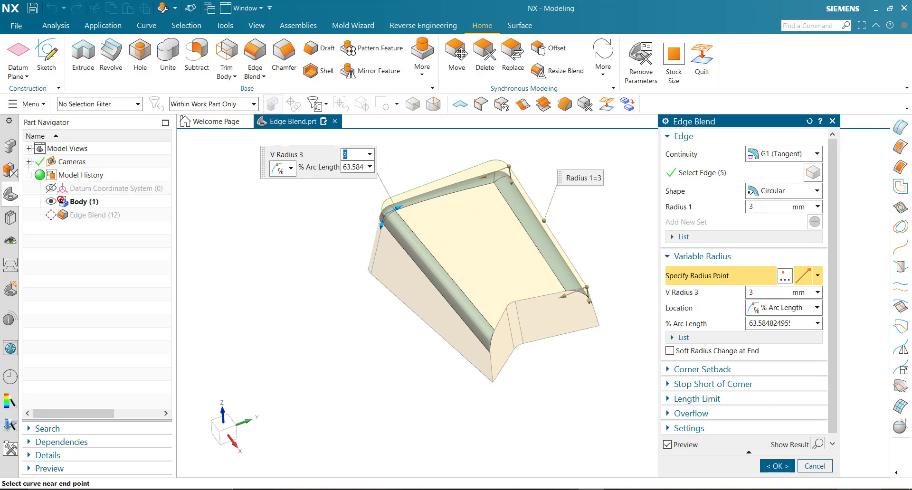
pyautogui.click(776, 466)
pyautogui.moveTo(468, 261); pyautogui.dragTo(667, 240, button='middle')
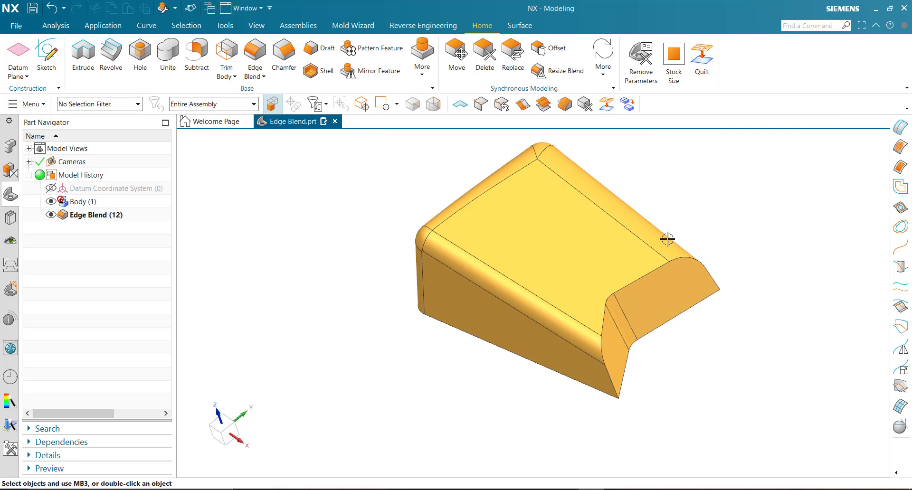
# Delete the variable-radius Edge Blend (12) and fit the part in view.
pyautogui.click(668, 238)
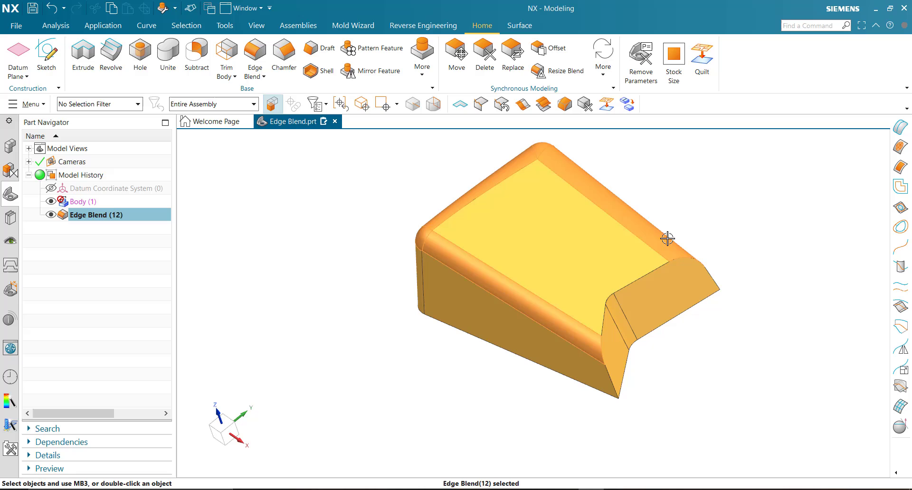
pyautogui.press('Delete')
pyautogui.hotkey('ctrl', 'f')
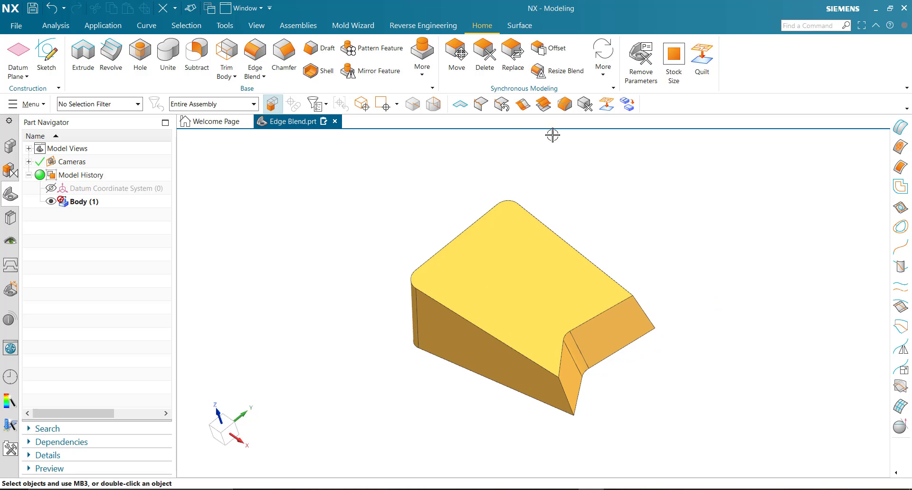
# Blend the top tangent chain and the step's edges at 3 mm, creating Edge Blend (13).
pyautogui.click(255, 53)
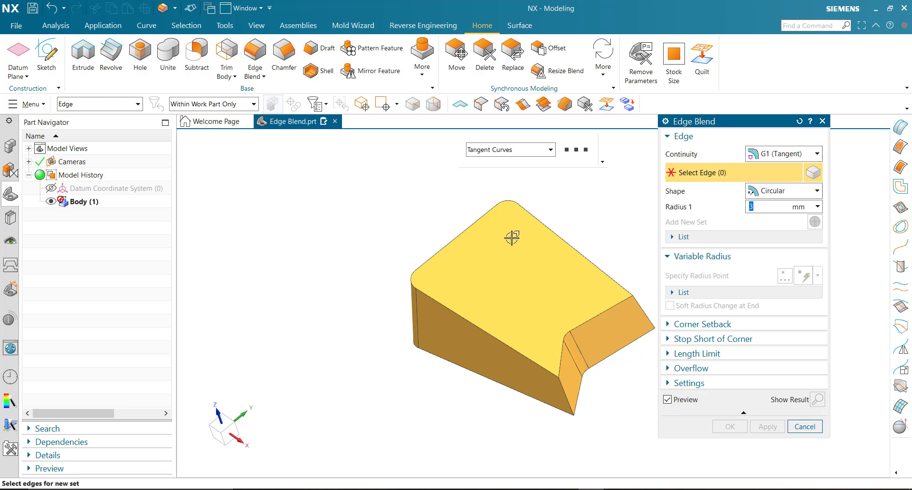
pyautogui.moveTo(512, 238); pyautogui.dragTo(570, 247, button='middle')
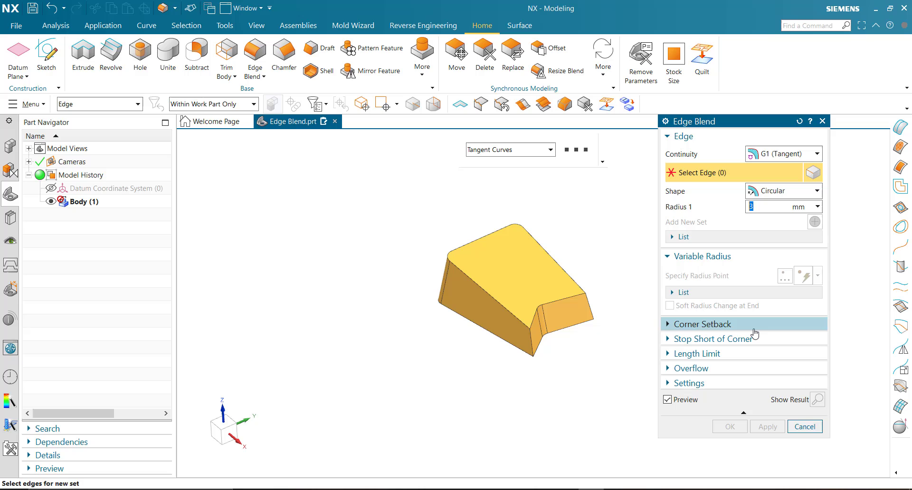
pyautogui.scroll(3, 647, 260)
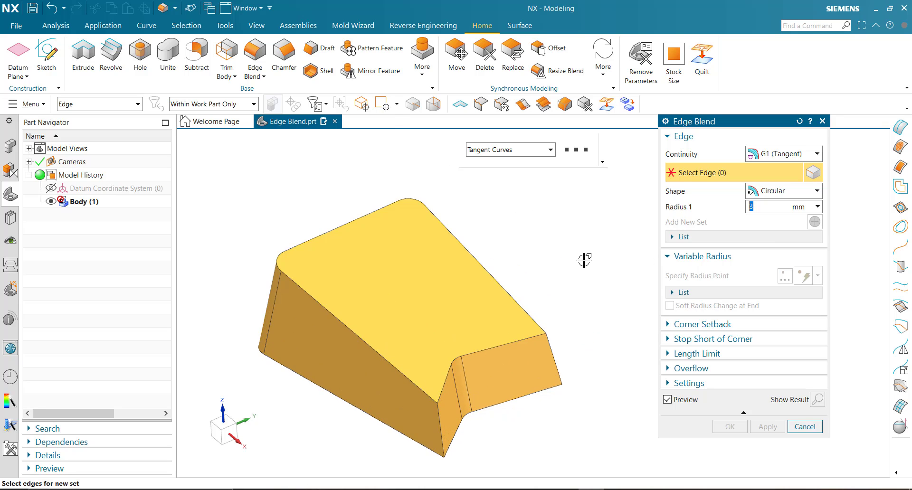
pyautogui.click(515, 281)
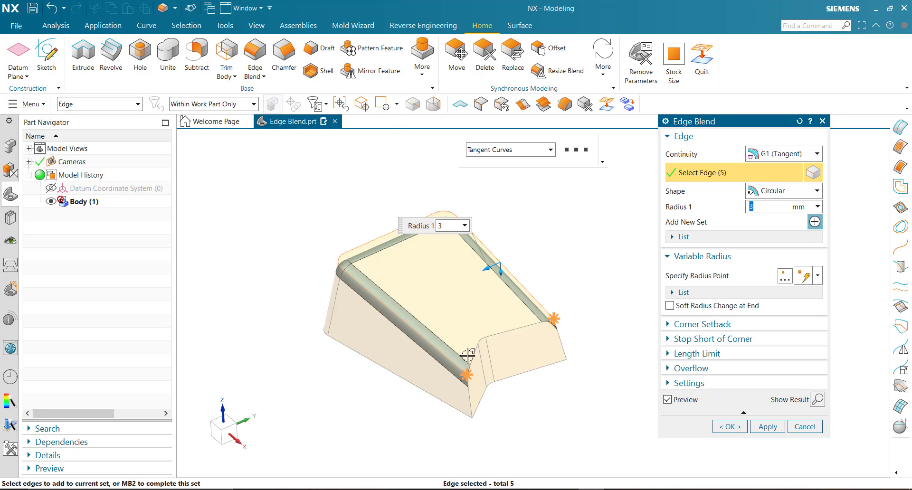
pyautogui.click(475, 350)
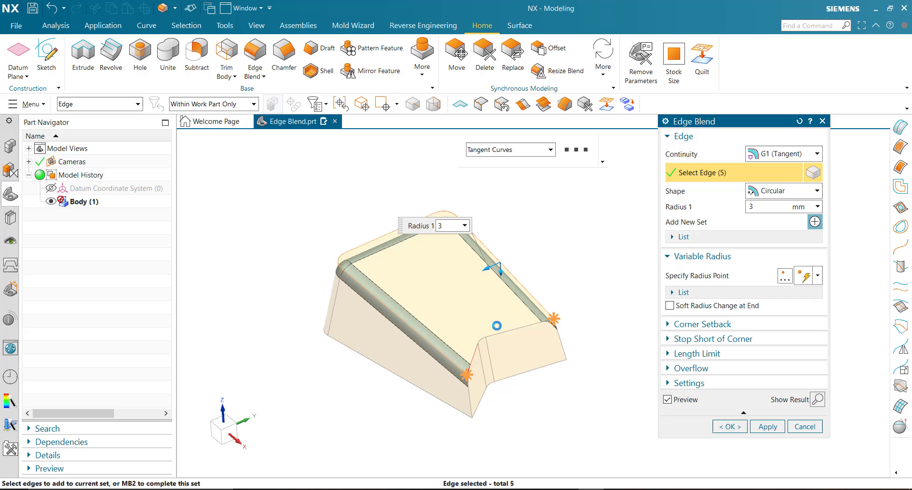
pyautogui.click(473, 394)
pyautogui.click(562, 341)
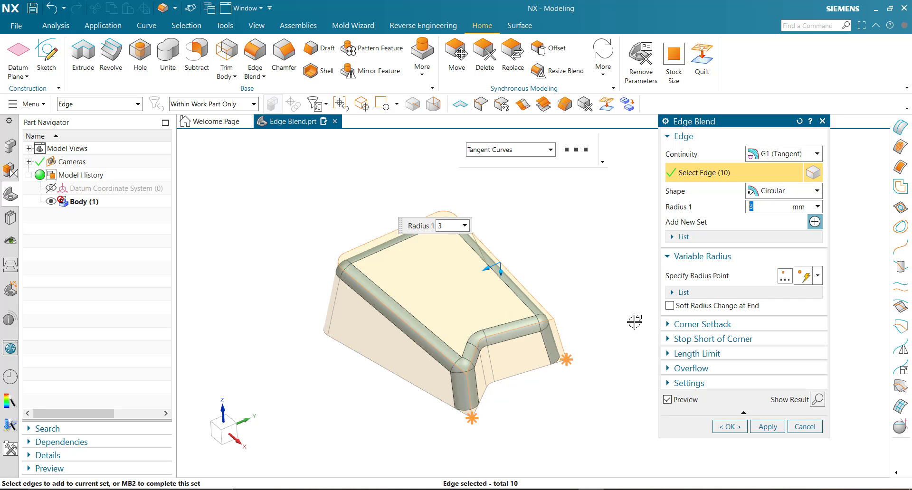
pyautogui.click(730, 427)
pyautogui.scroll(-3, 478, 295)
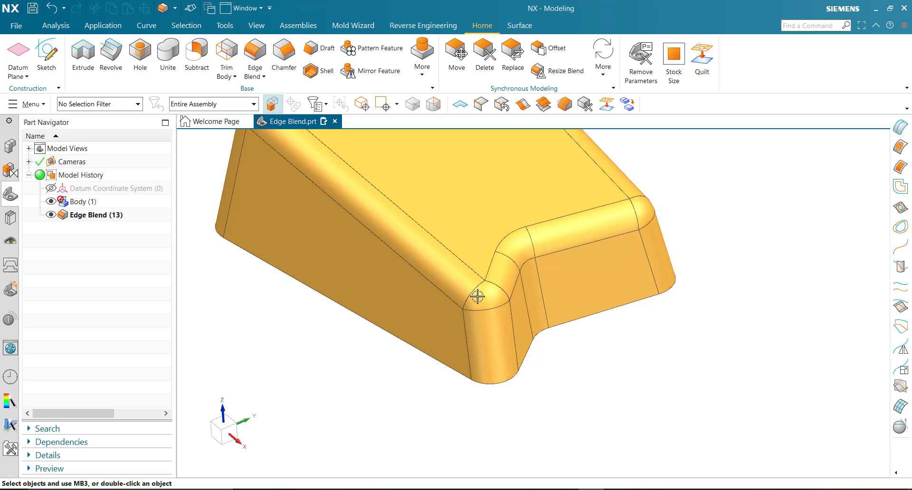
# Reopen Edge Blend (13) for editing from its blended faces.
pyautogui.moveTo(482, 323); pyautogui.dragTo(588, 382, button='middle')
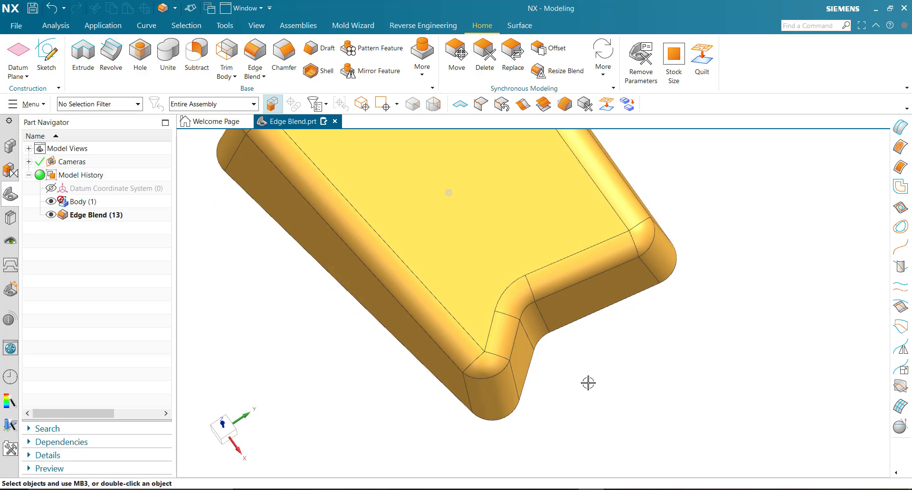
pyautogui.moveTo(525, 374); pyautogui.dragTo(611, 275, button='middle')
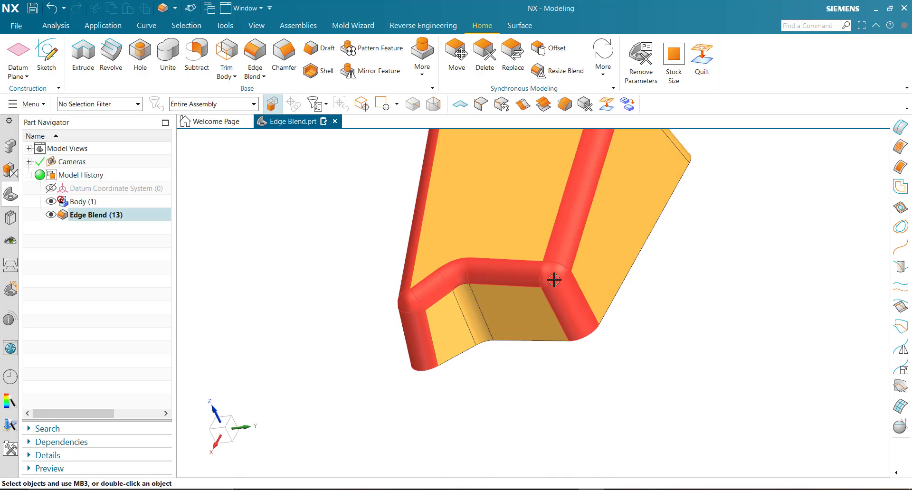
pyautogui.doubleClick(613, 271)
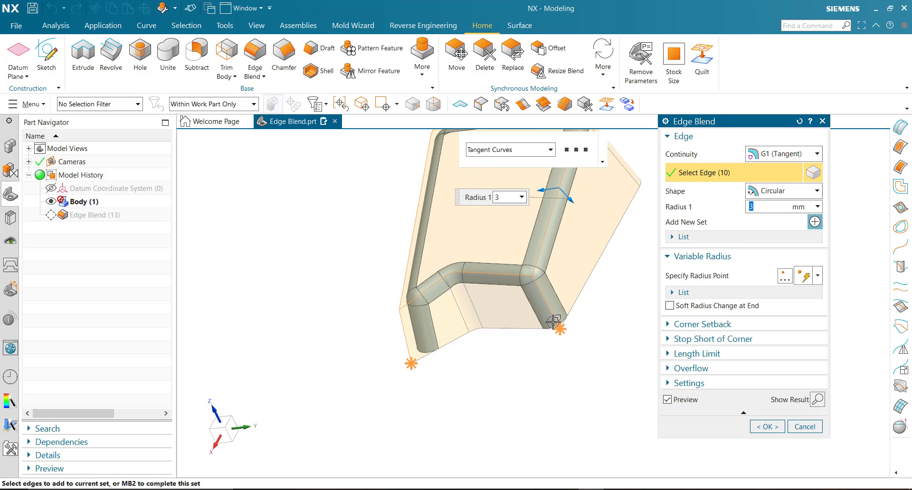
pyautogui.moveTo(468, 291); pyautogui.dragTo(707, 292, button='middle')
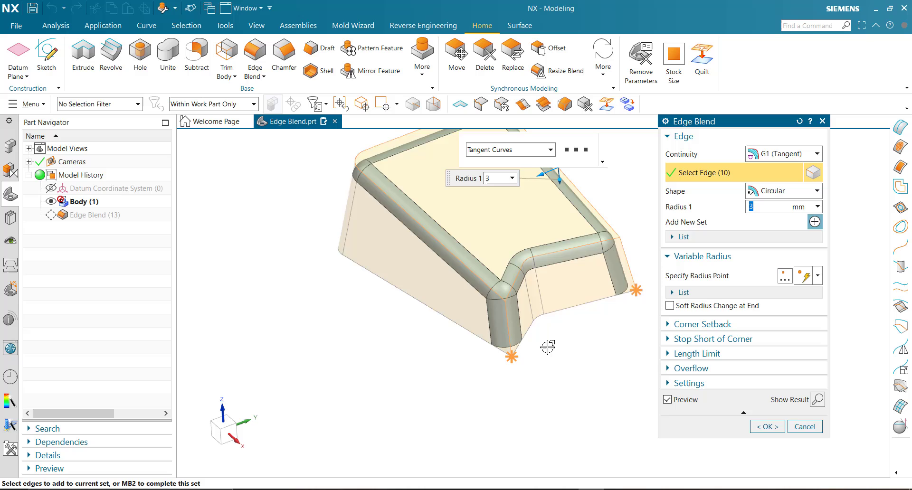
pyautogui.scroll(-2, 547, 347)
# Add a corner setback at the step's three-edge vertex with setbacks 3.1, 4.4 and 3 mm.
pyautogui.click(748, 325)
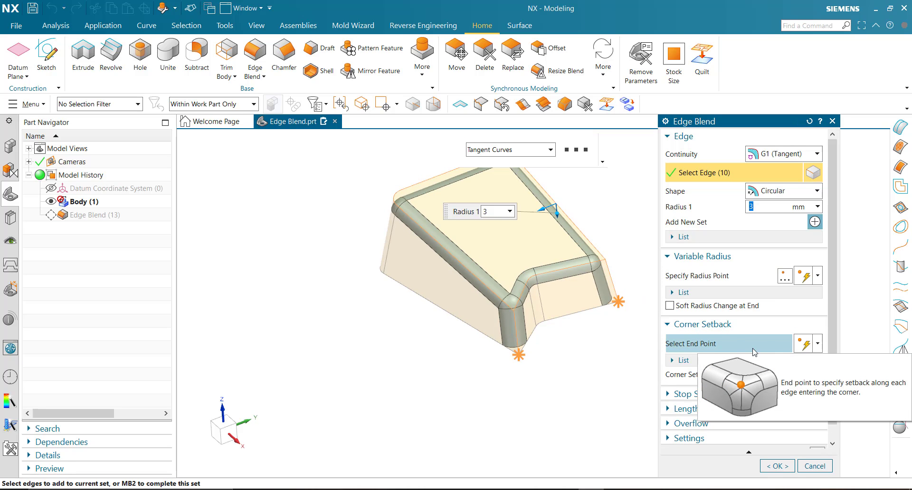
pyautogui.click(784, 344)
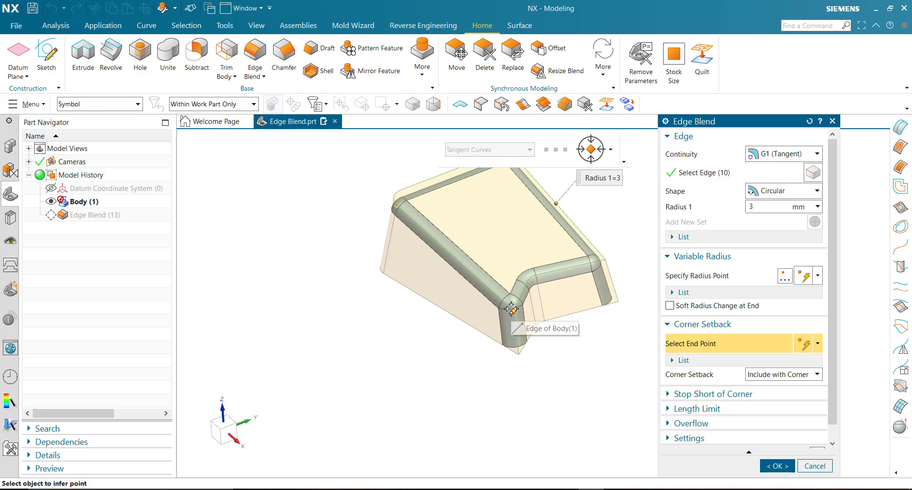
pyautogui.click(513, 309)
pyautogui.scroll(5, 506, 304)
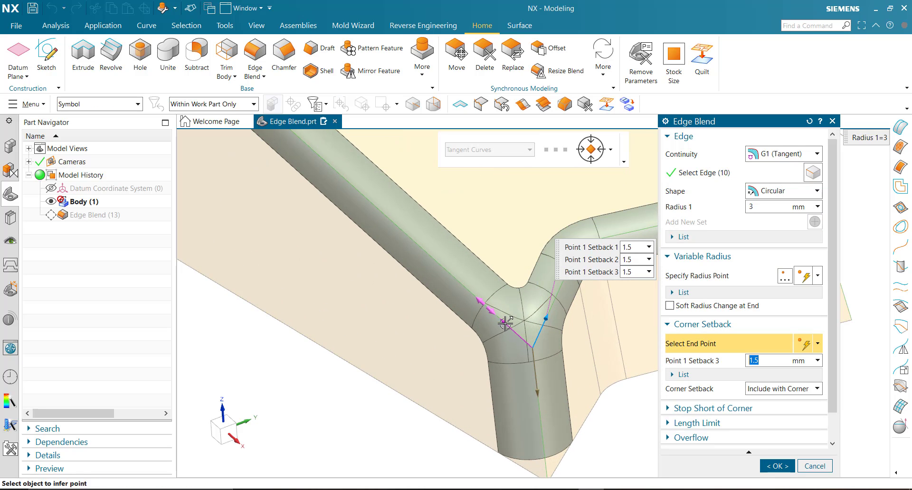
pyautogui.scroll(-5, 439, 305)
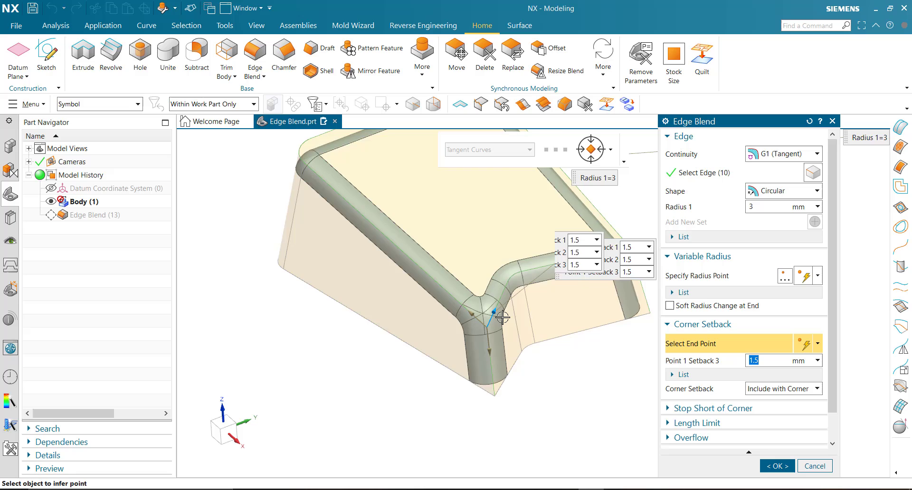
pyautogui.scroll(5, 443, 315)
pyautogui.moveTo(441, 313); pyautogui.dragTo(426, 298)
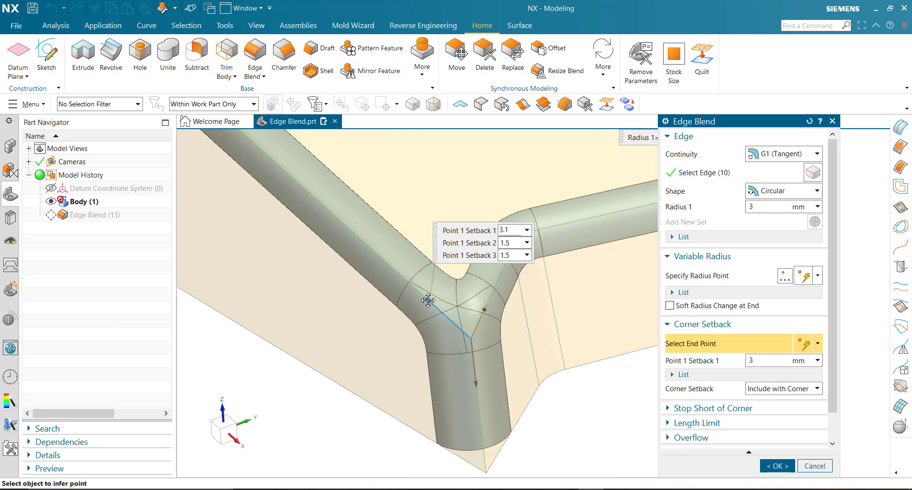
pyautogui.moveTo(484, 306); pyautogui.dragTo(480, 424)
pyautogui.click(778, 466)
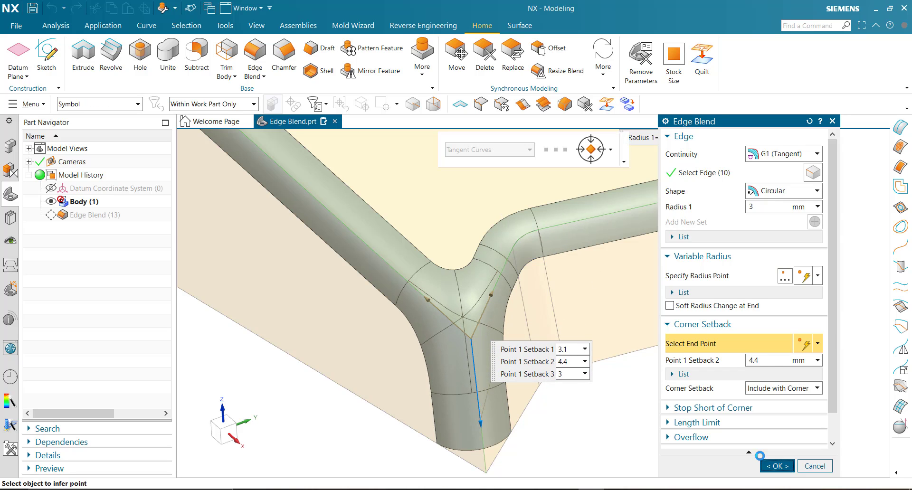
pyautogui.scroll(-5, 735, 291)
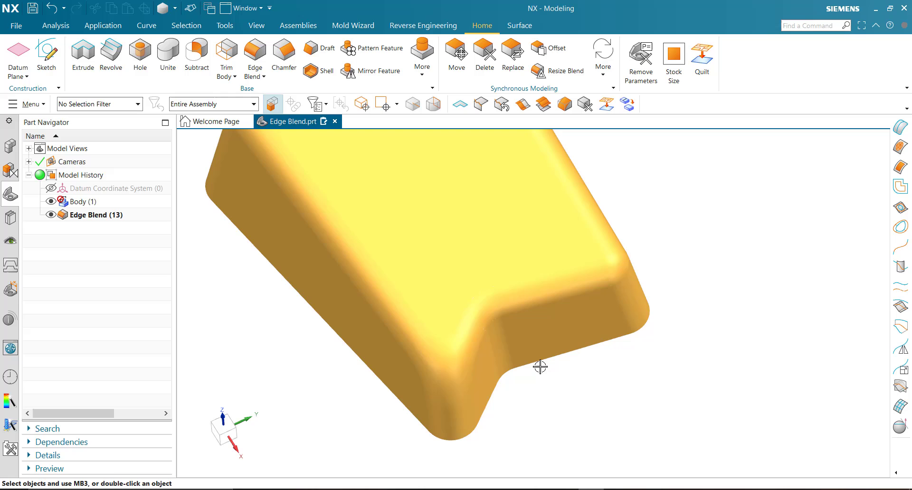
pyautogui.moveTo(540, 366); pyautogui.dragTo(392, 366, button='middle')
pyautogui.scroll(5, 492, 354)
pyautogui.scroll(-5, 492, 354)
pyautogui.scroll(4, 677, 216)
pyautogui.scroll(-5, 588, 288)
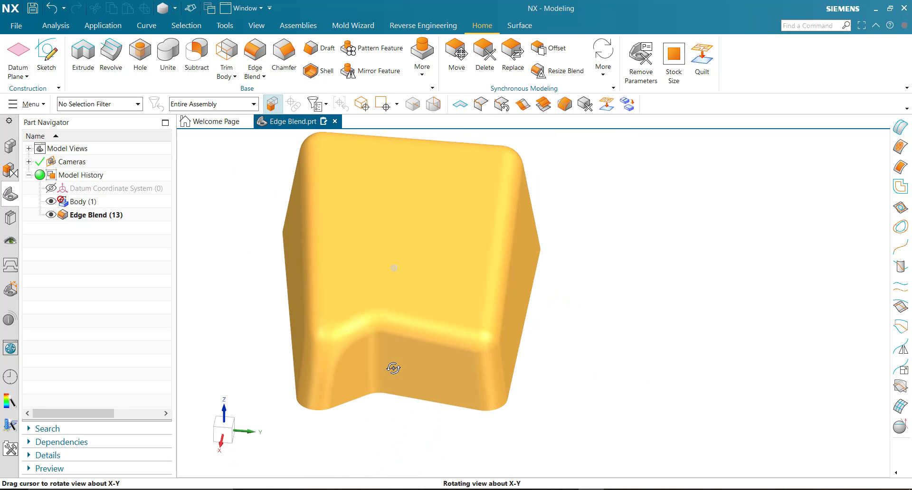
pyautogui.doubleClick(326, 352)
pyautogui.scroll(3, 598, 290)
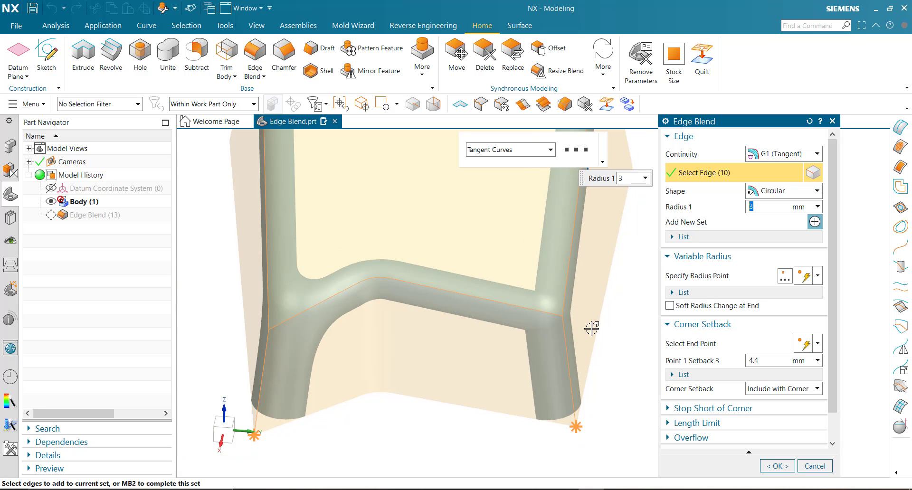
pyautogui.moveTo(591, 328); pyautogui.dragTo(537, 311, button='middle')
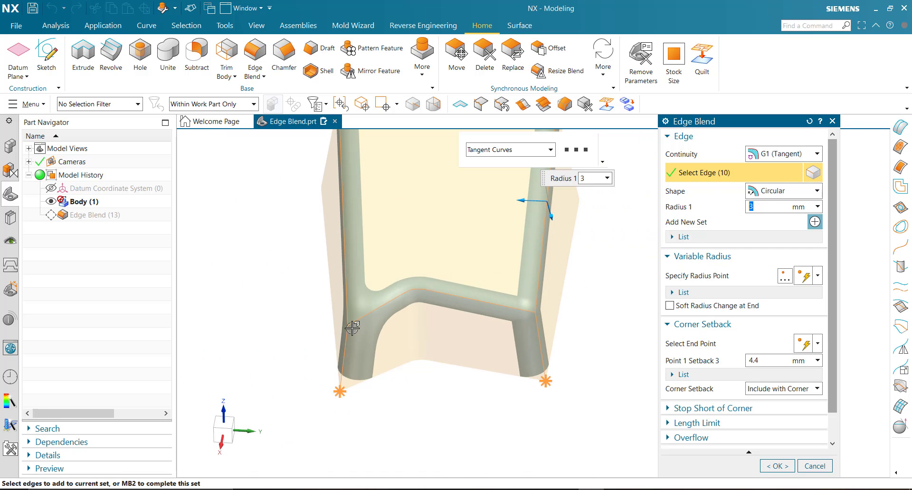
pyautogui.scroll(2, 352, 327)
pyautogui.moveTo(354, 333); pyautogui.dragTo(390, 291, button='middle')
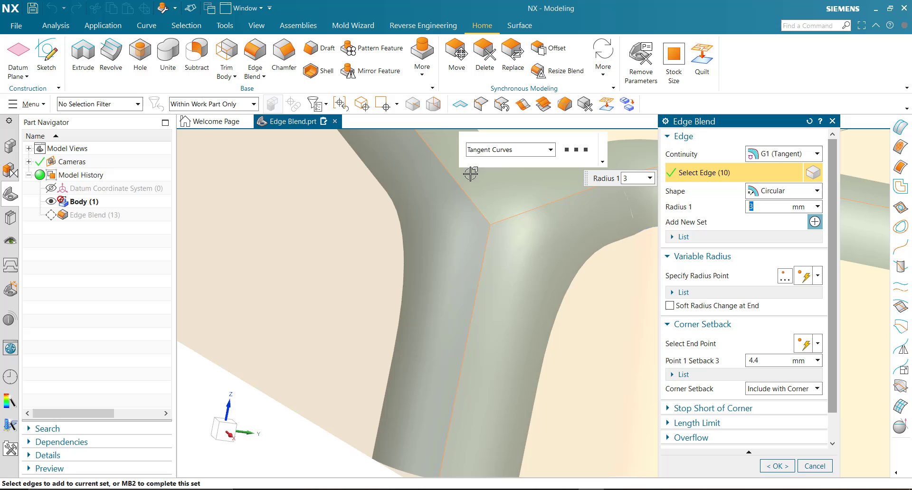
pyautogui.keyDown('shift'); pyautogui.moveTo(470, 174); pyautogui.dragTo(432, 291, button='middle'); pyautogui.keyUp('shift')
pyautogui.scroll(-3, 413, 241)
pyautogui.scroll(-3, 432, 291)
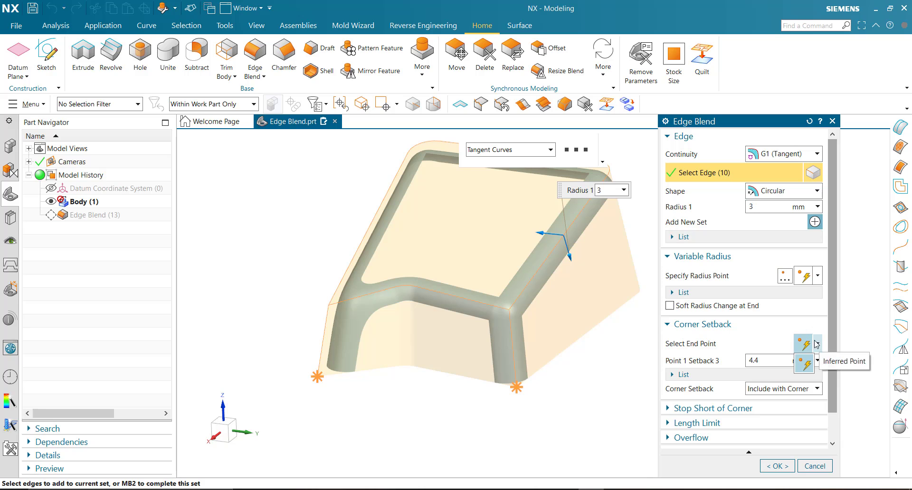
# Pick the second step corner and set its setbacks to 6, 4.5 and 8 mm.
pyautogui.click(712, 343)
pyautogui.click(507, 309)
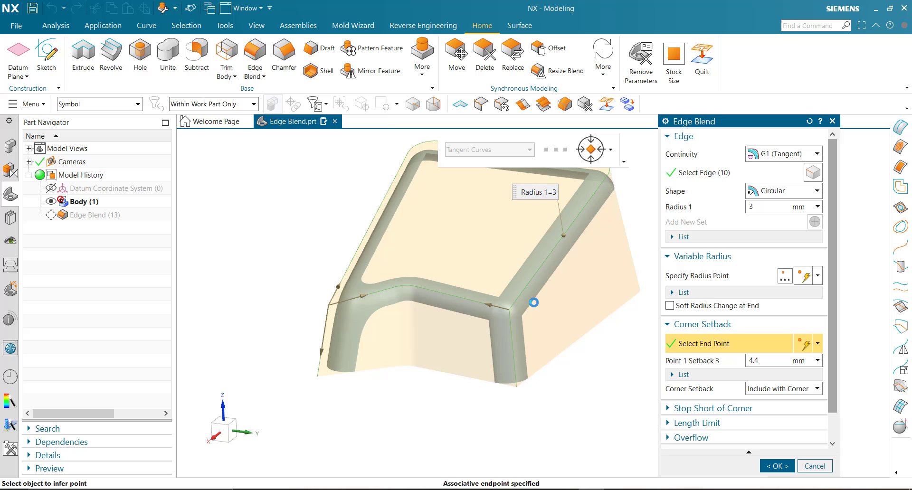
pyautogui.scroll(2, 508, 308)
pyautogui.moveTo(518, 297); pyautogui.dragTo(541, 264)
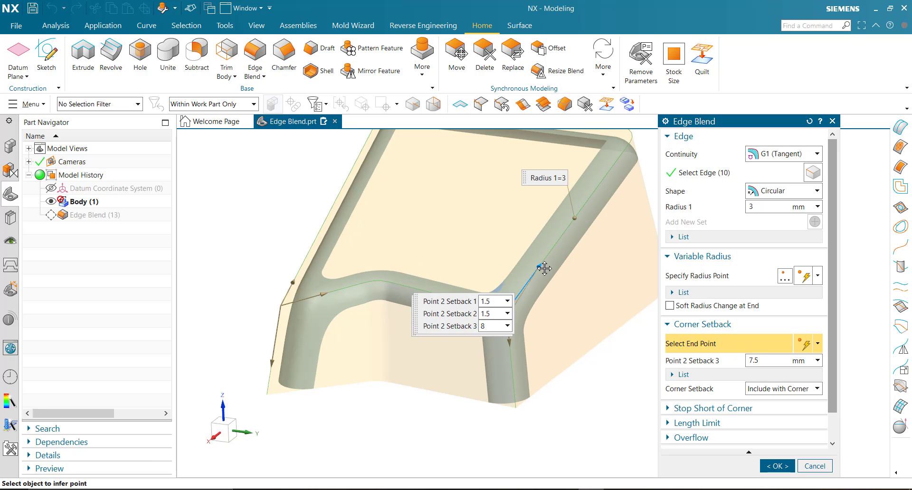
pyautogui.moveTo(478, 303); pyautogui.dragTo(472, 303)
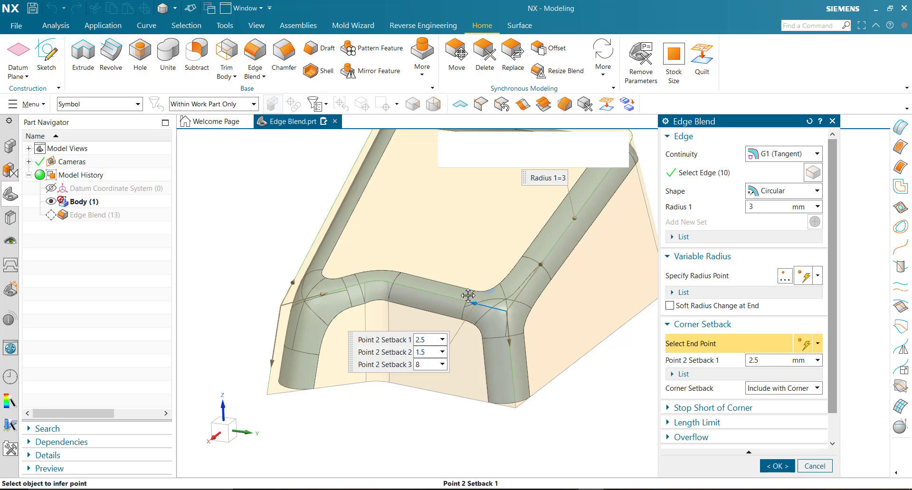
pyautogui.moveTo(478, 302); pyautogui.dragTo(447, 297)
pyautogui.moveTo(507, 339); pyautogui.dragTo(513, 382)
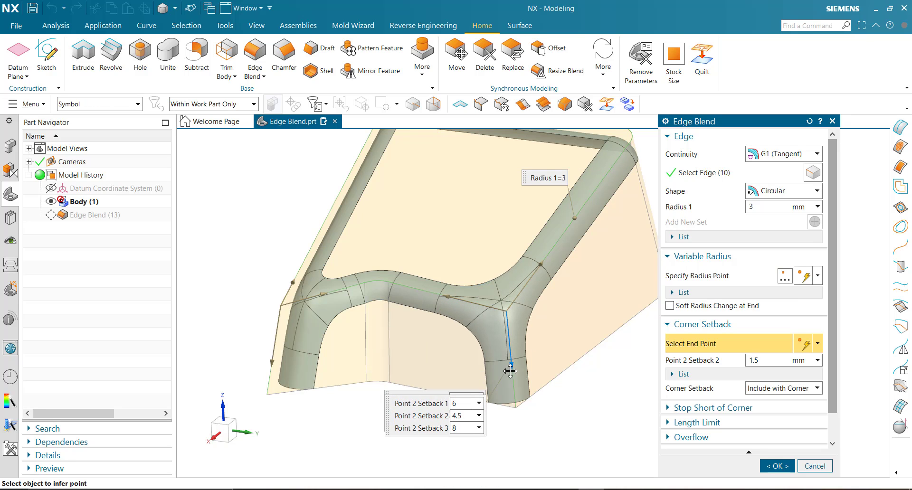
# Apply the setback blend, then delete Edge Blend (13), leaving only Body (1).
pyautogui.click(768, 467)
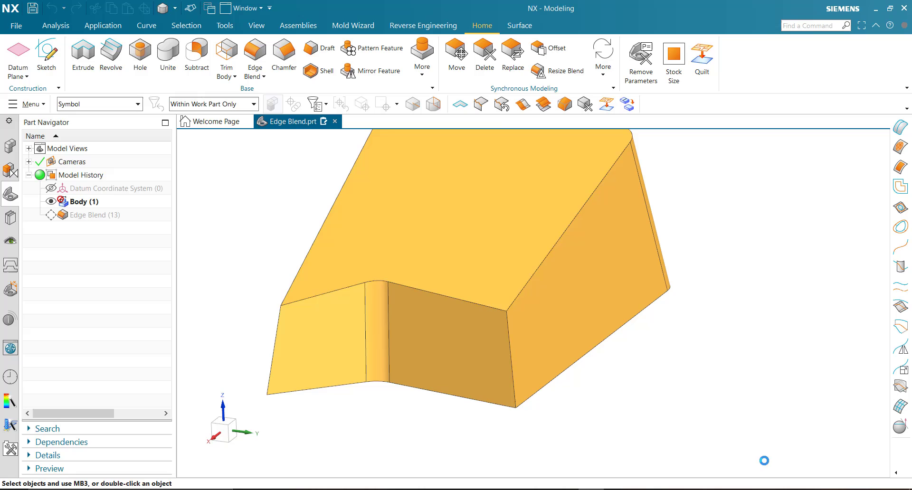
pyautogui.moveTo(647, 328); pyautogui.dragTo(592, 228, button='middle')
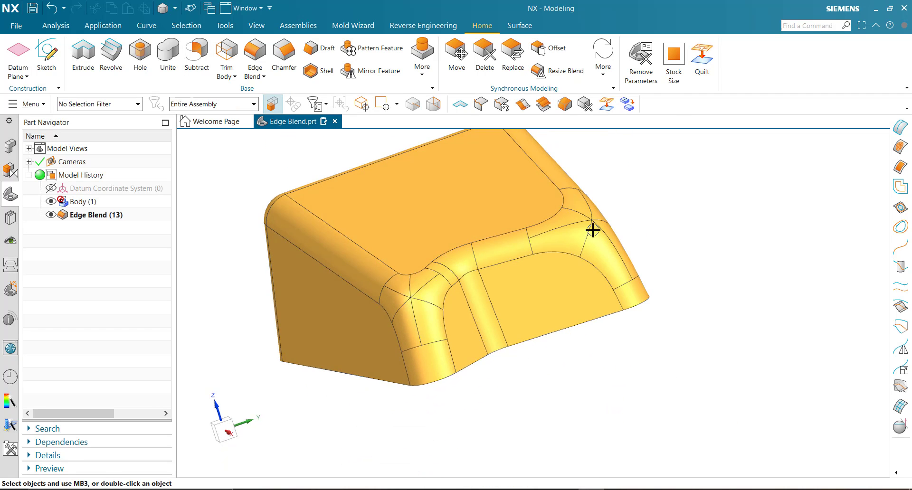
pyautogui.click(592, 229)
pyautogui.press('Delete')
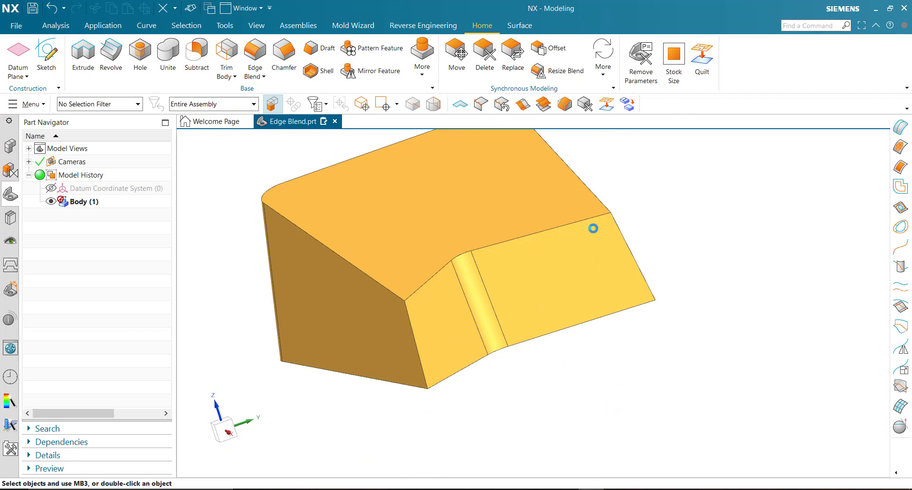
pyautogui.moveTo(619, 250); pyautogui.dragTo(385, 133, button='middle')
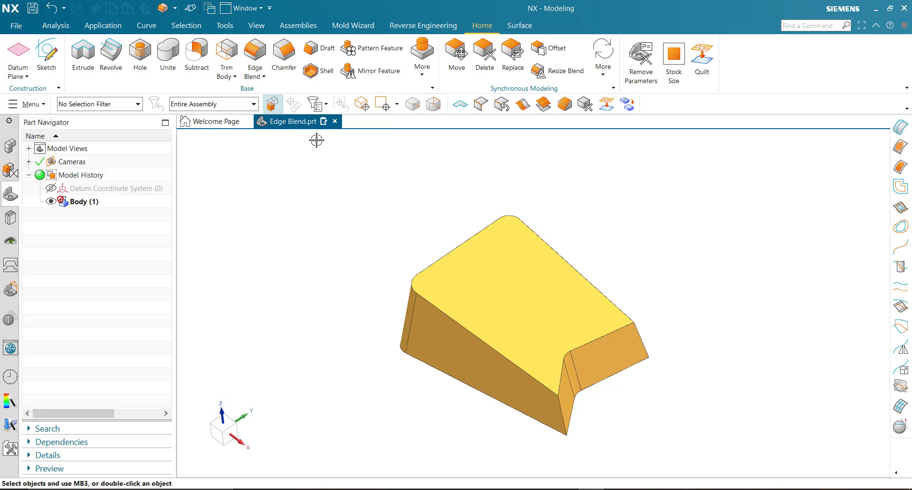
# Start a 5 mm blend on the top tangent chain and pick the corner end point to stop short of.
pyautogui.click(256, 51)
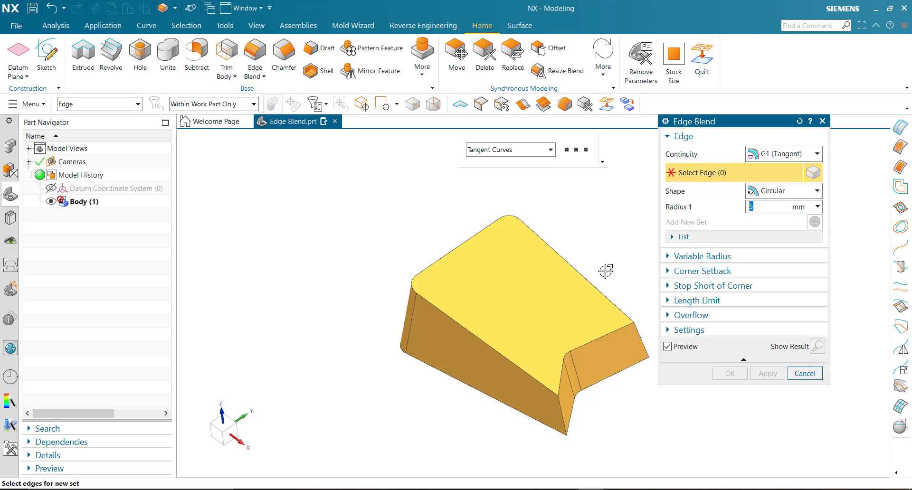
pyautogui.click(591, 278)
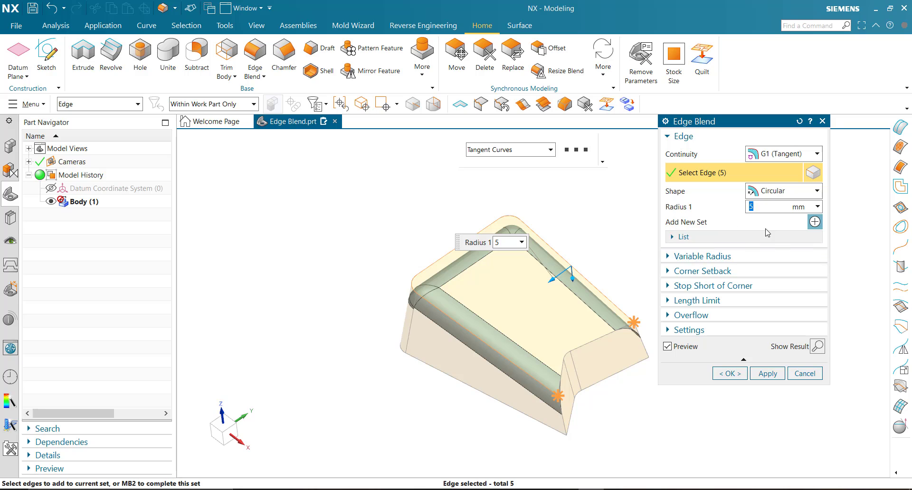
pyautogui.click(744, 285)
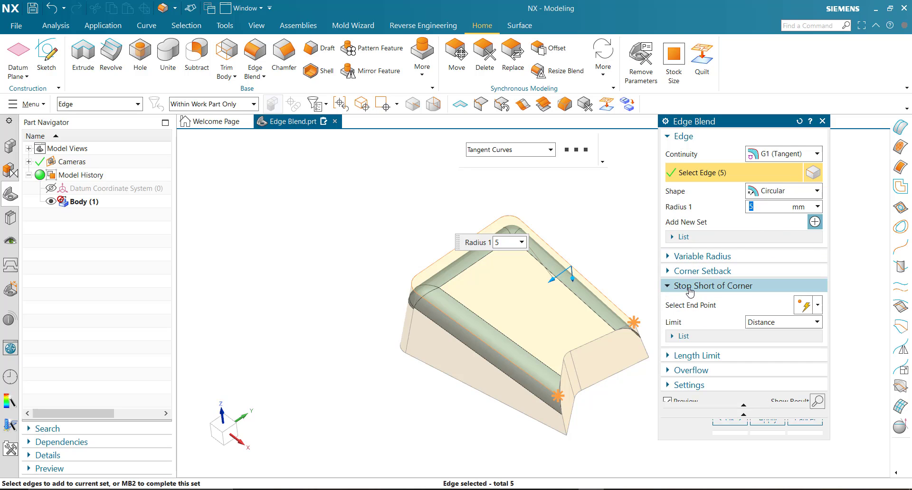
pyautogui.click(741, 306)
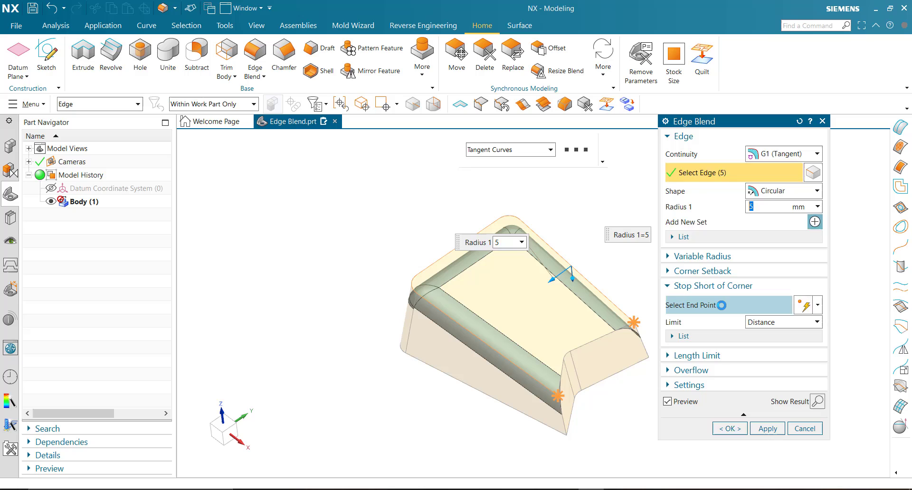
pyautogui.click(417, 293)
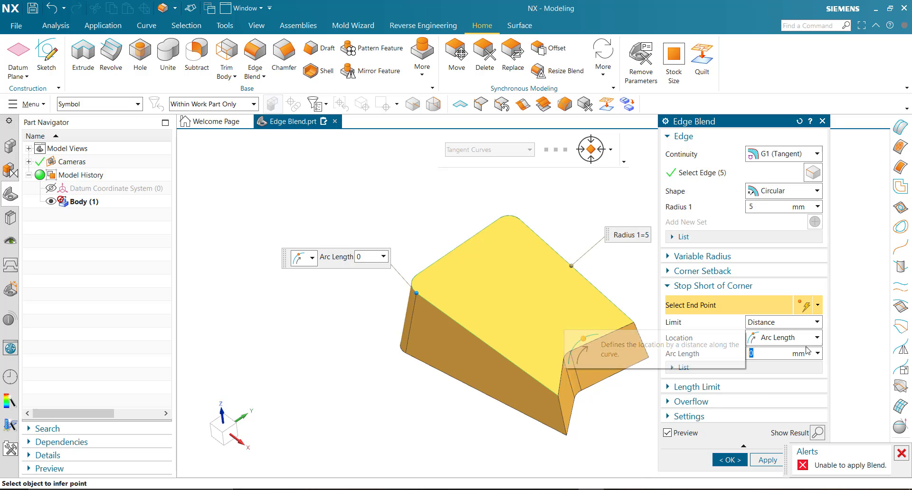
# Set the stop location to 20 % arc length, adjust its handle, and create Edge Blend (14).
pyautogui.click(802, 337)
pyautogui.click(776, 366)
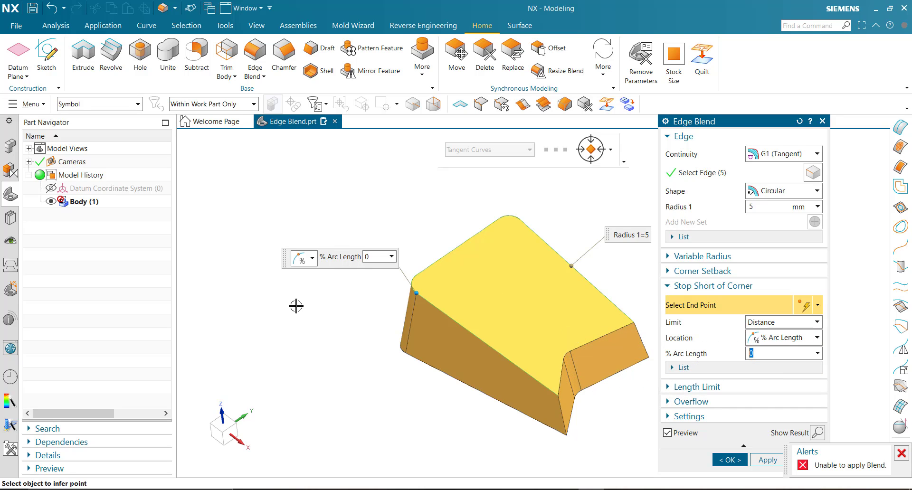
pyautogui.write('2')
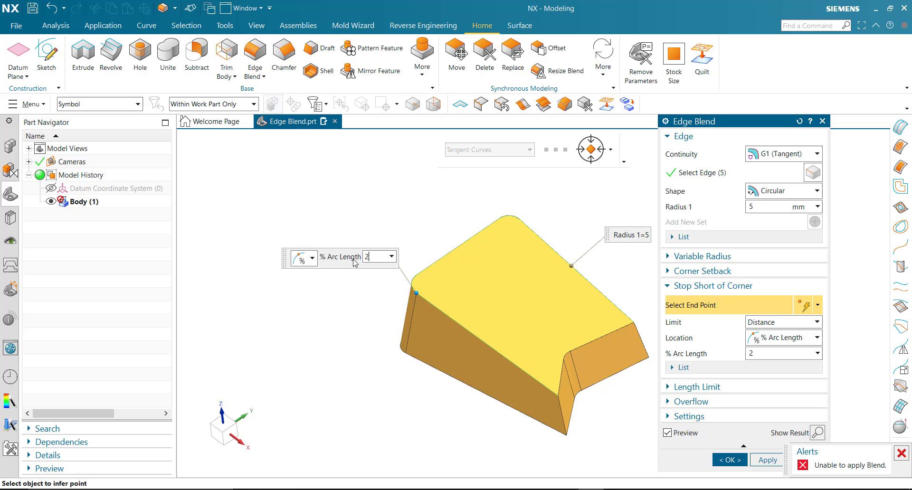
pyautogui.write('0')
pyautogui.press('Return')
pyautogui.scroll(2, 437, 317)
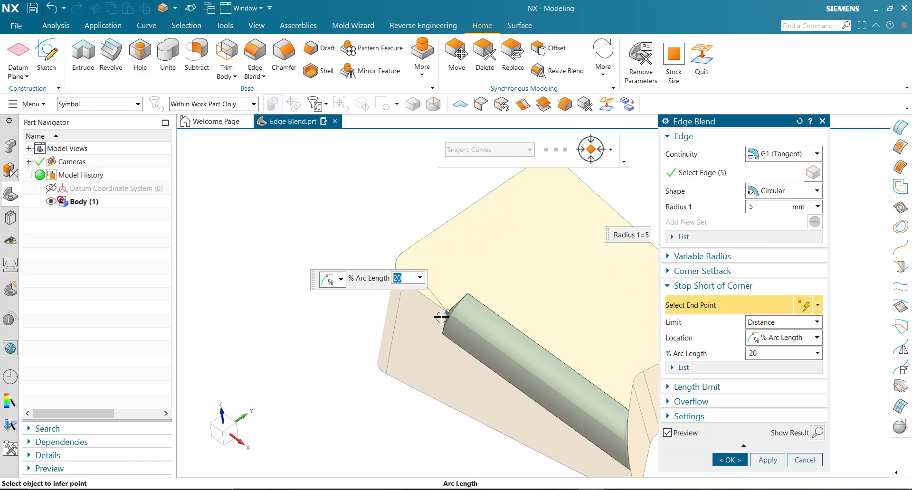
pyautogui.moveTo(441, 314); pyautogui.dragTo(468, 328)
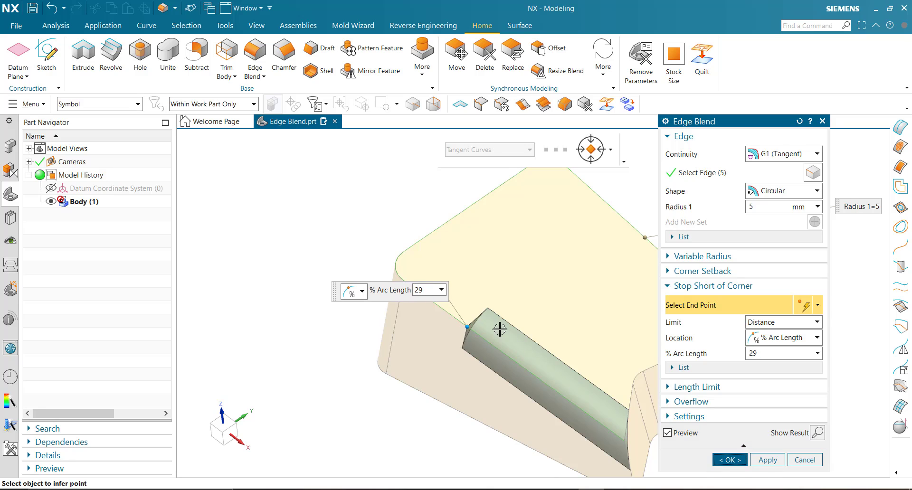
pyautogui.middleClick(537, 375)
pyautogui.moveTo(537, 375); pyautogui.dragTo(527, 346, button='middle')
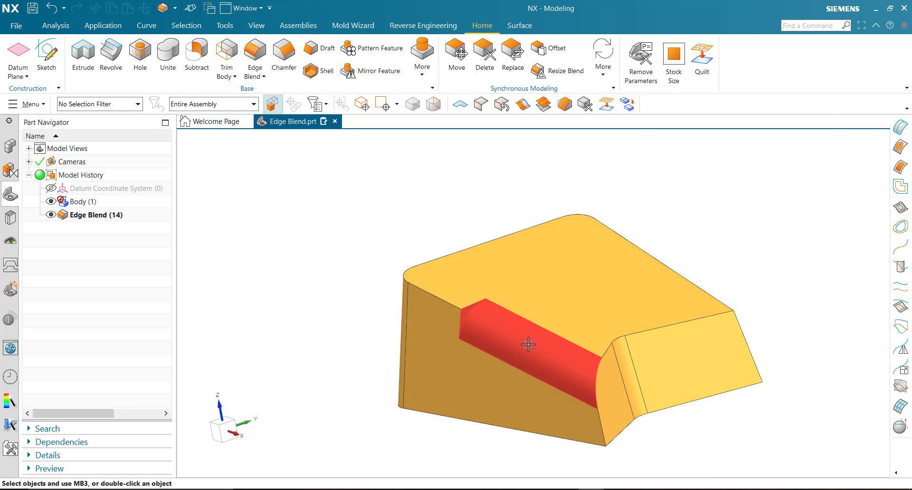
# Delete Edge Blend (14) and start a new edge blend on the top edge chain.
pyautogui.click(527, 342)
pyautogui.press('Delete')
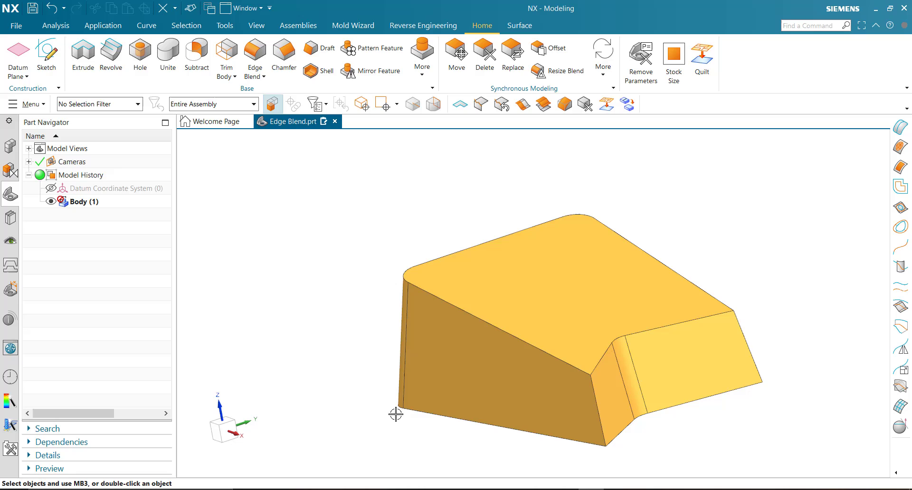
pyautogui.click(459, 302)
pyautogui.scroll(-3, 337, 244)
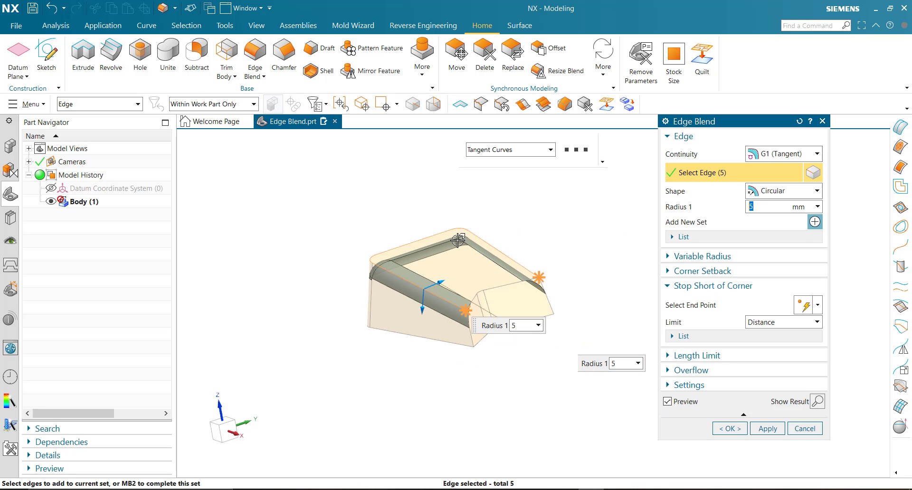
pyautogui.click(681, 287)
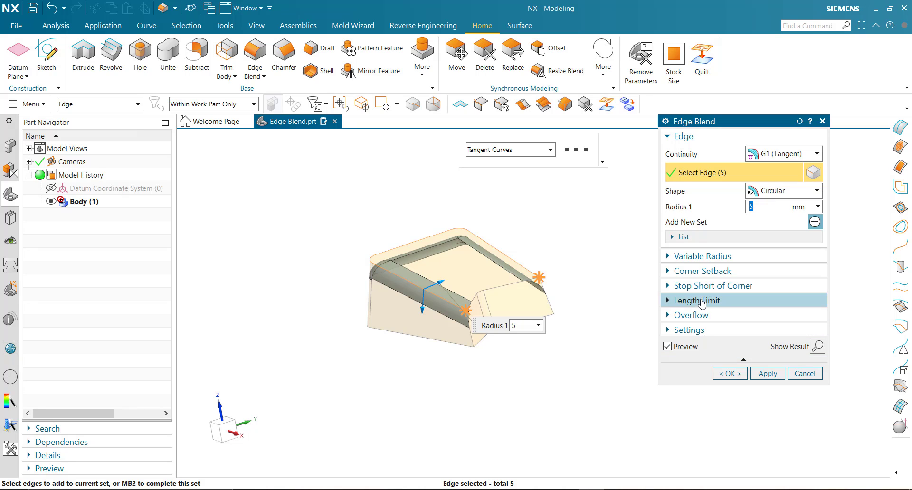
# Enable Length Limit with a Plane limit object placed on the body edge, trimming the blend preview.
pyautogui.click(719, 305)
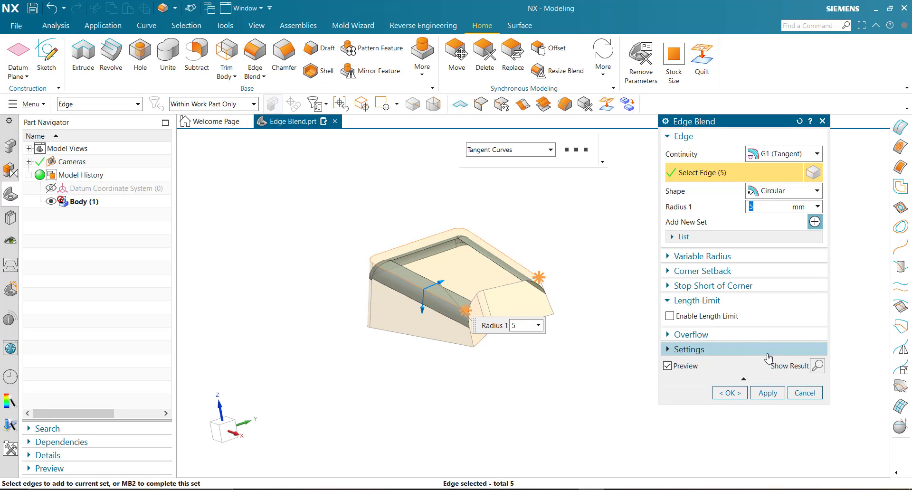
pyautogui.moveTo(602, 262); pyautogui.dragTo(590, 277, button='middle')
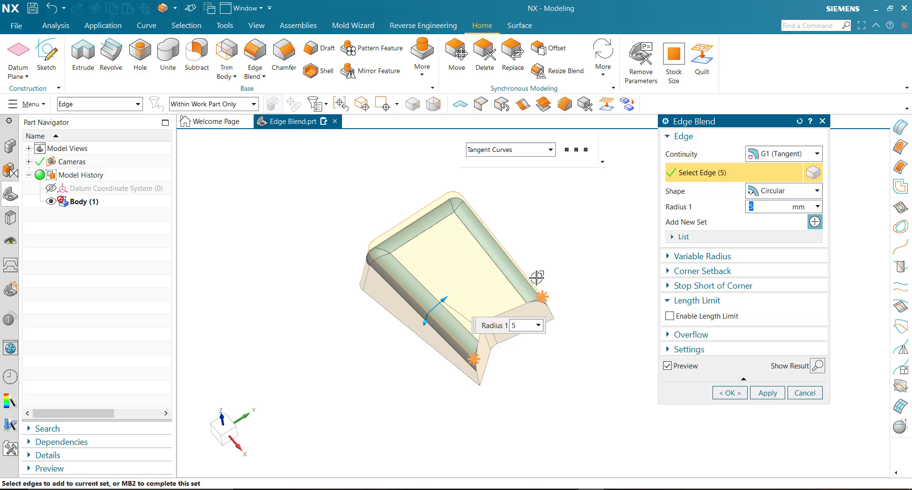
pyautogui.click(670, 317)
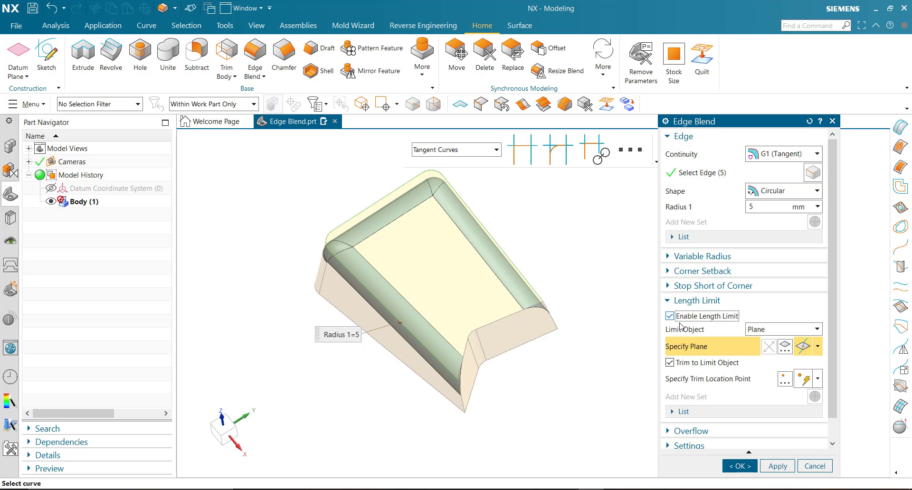
pyautogui.click(791, 334)
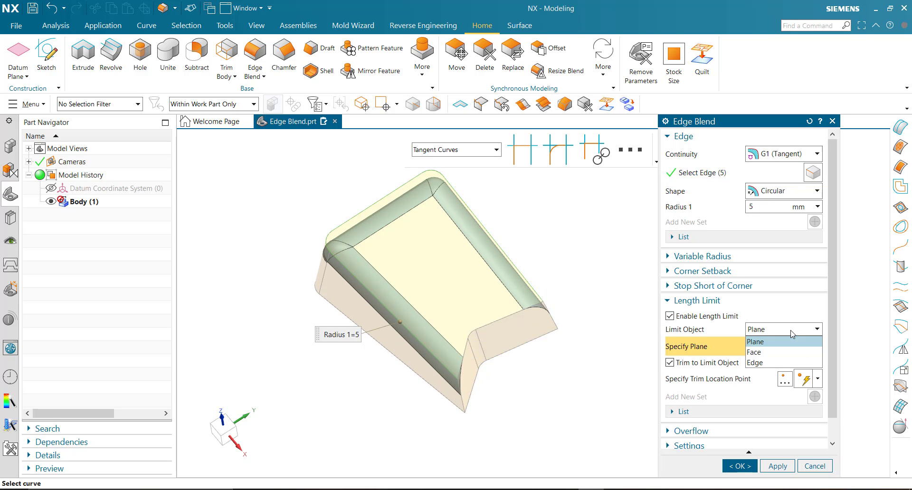
pyautogui.click(783, 333)
pyautogui.click(815, 349)
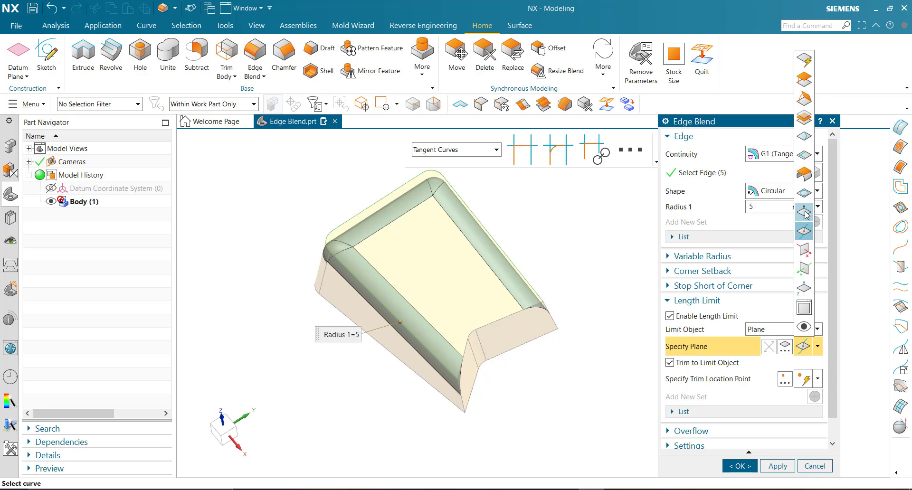
pyautogui.click(803, 213)
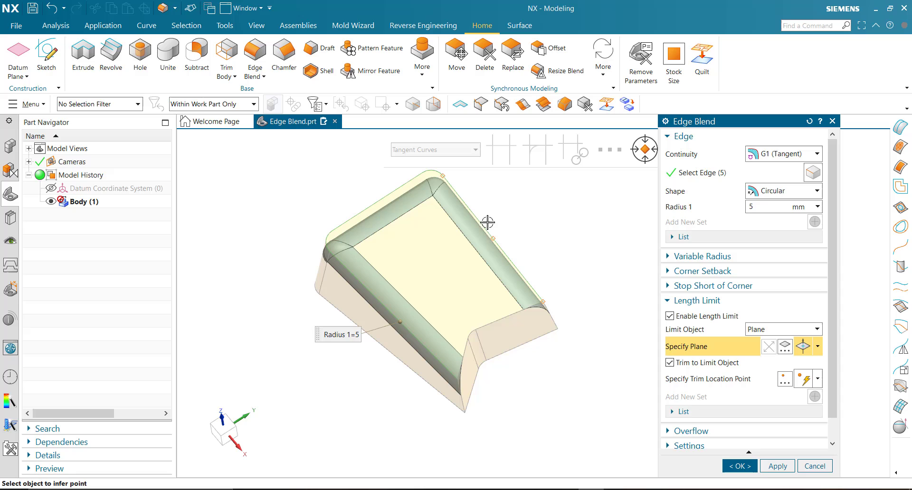
pyautogui.click(493, 236)
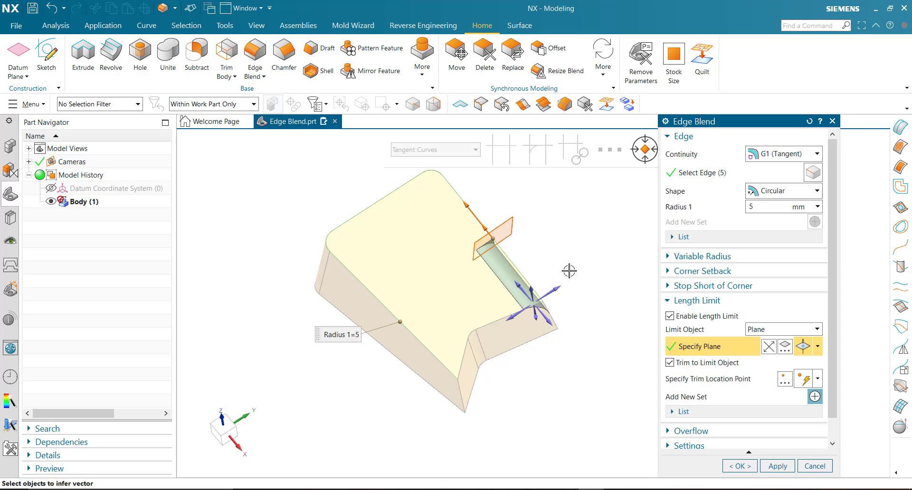
pyautogui.moveTo(569, 271); pyautogui.dragTo(518, 293, button='middle')
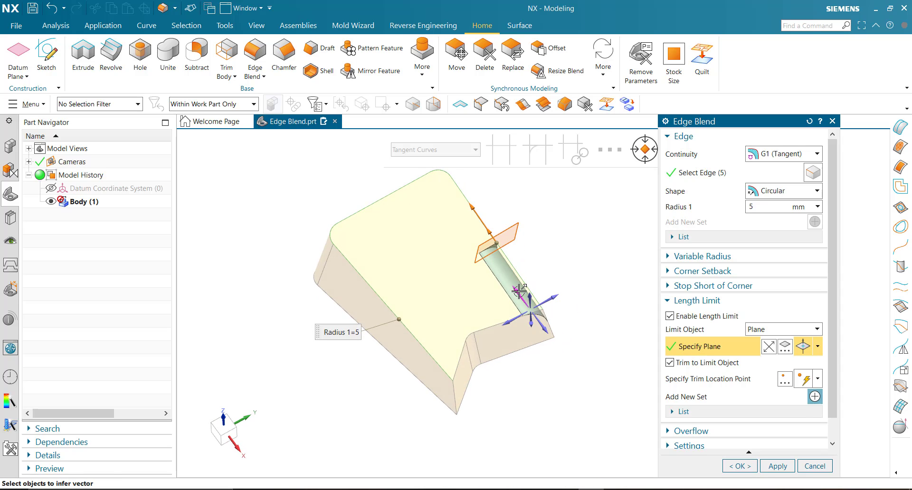
pyautogui.moveTo(561, 270); pyautogui.dragTo(529, 310, button='middle')
pyautogui.scroll(3, 492, 282)
pyautogui.scroll(-3, 493, 282)
pyautogui.scroll(3, 514, 251)
pyautogui.moveTo(515, 250); pyautogui.dragTo(608, 265, button='middle')
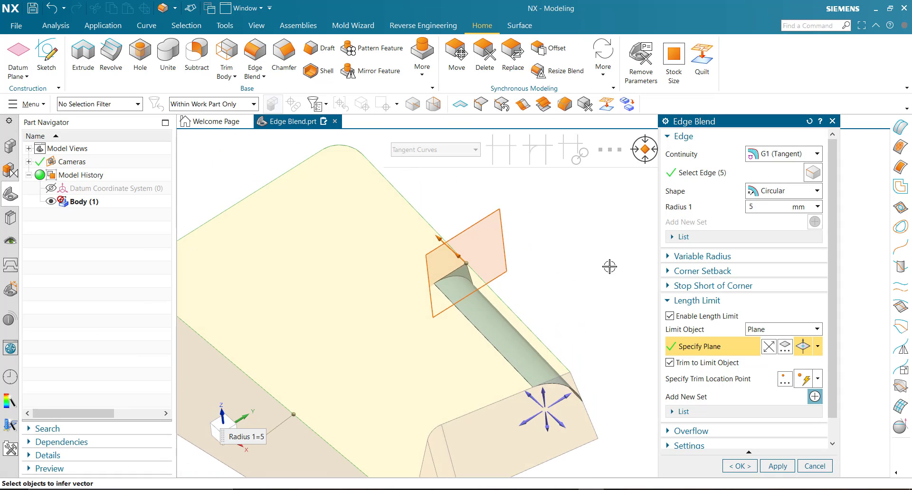
pyautogui.scroll(-2, 608, 264)
pyautogui.scroll(-2, 813, 359)
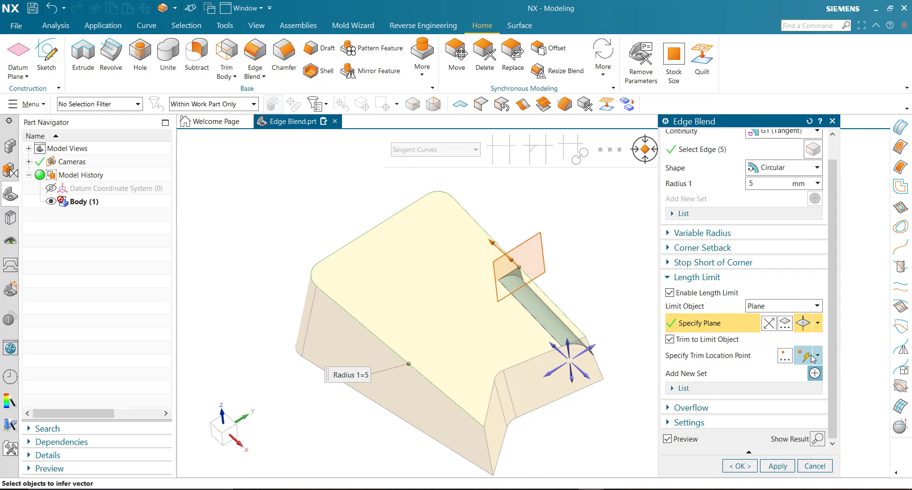
# Review the Overflow group's Explicit, Preferred and Overlap options, keeping Roll Over Blends and Convex First.
pyautogui.click(813, 375)
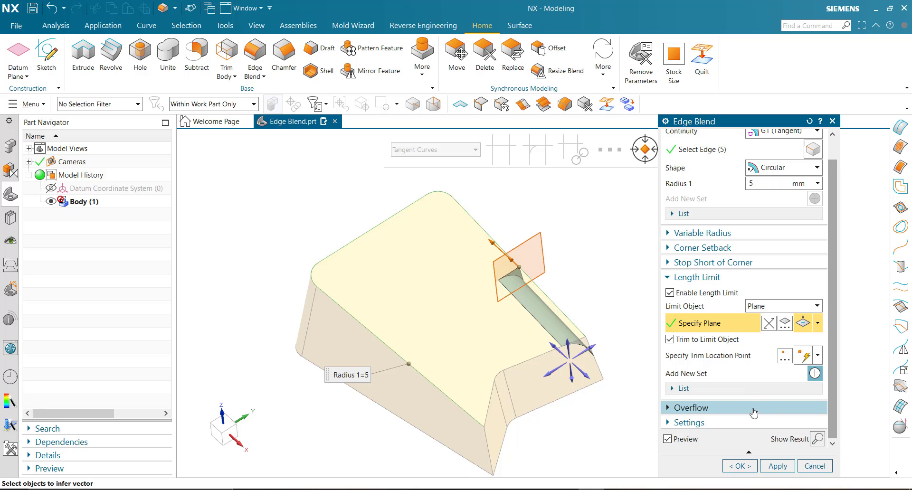
pyautogui.click(686, 408)
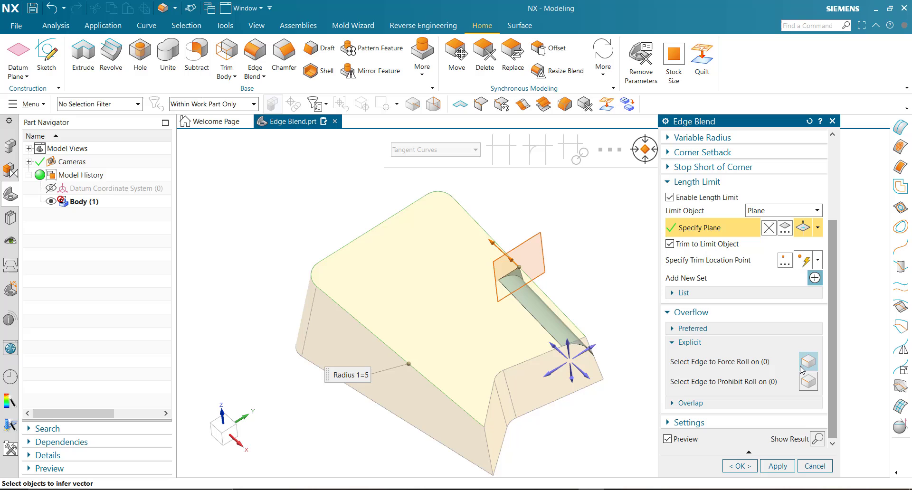
pyautogui.click(676, 343)
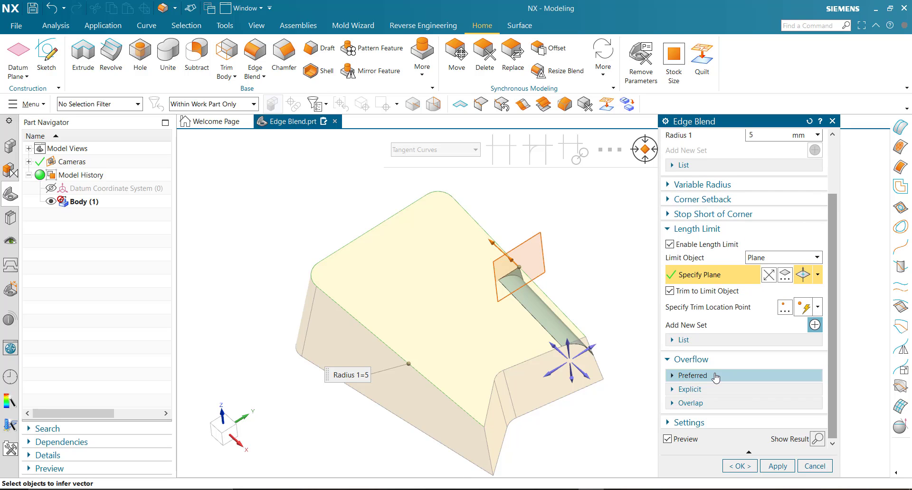
pyautogui.click(678, 389)
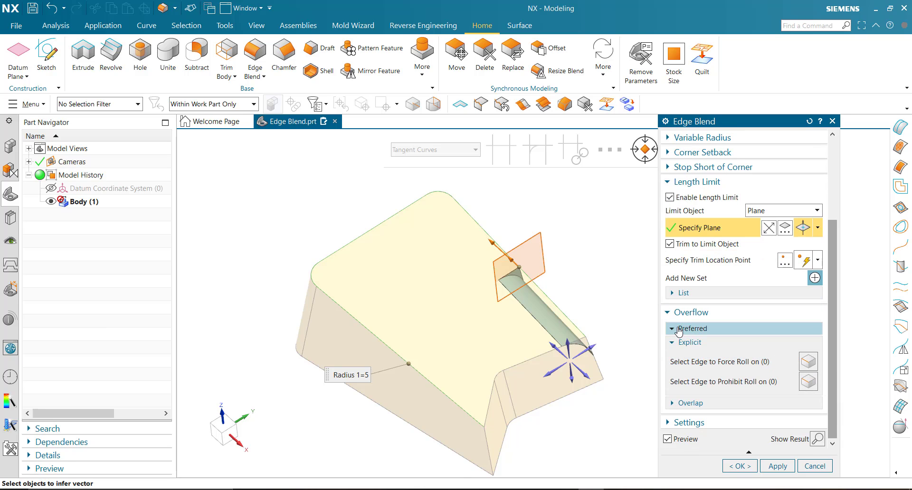
pyautogui.click(713, 328)
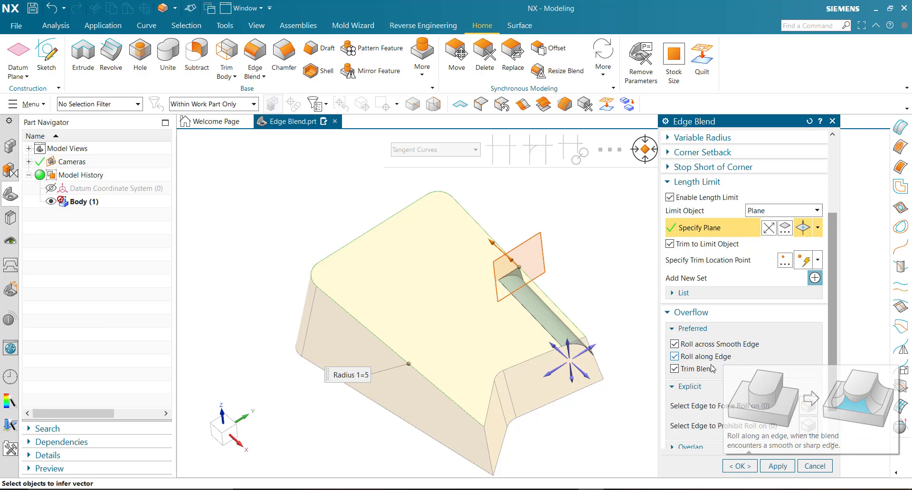
pyautogui.moveTo(704, 374)
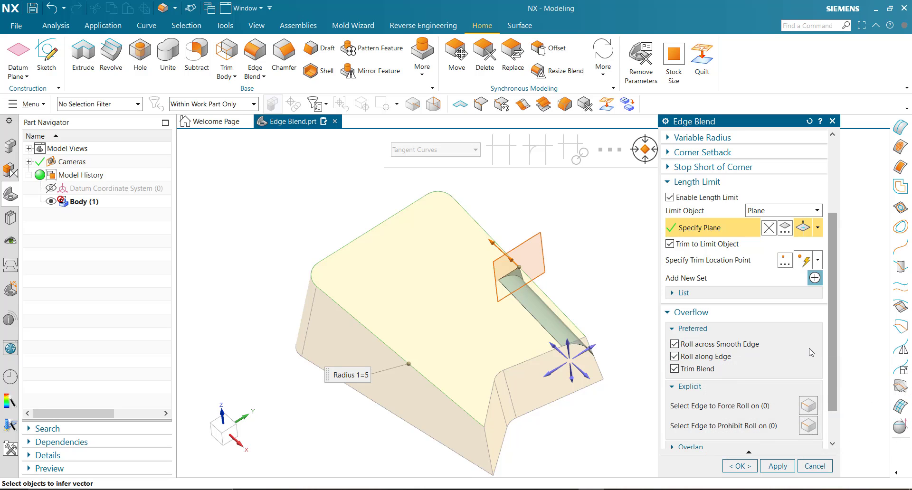
pyautogui.click(683, 329)
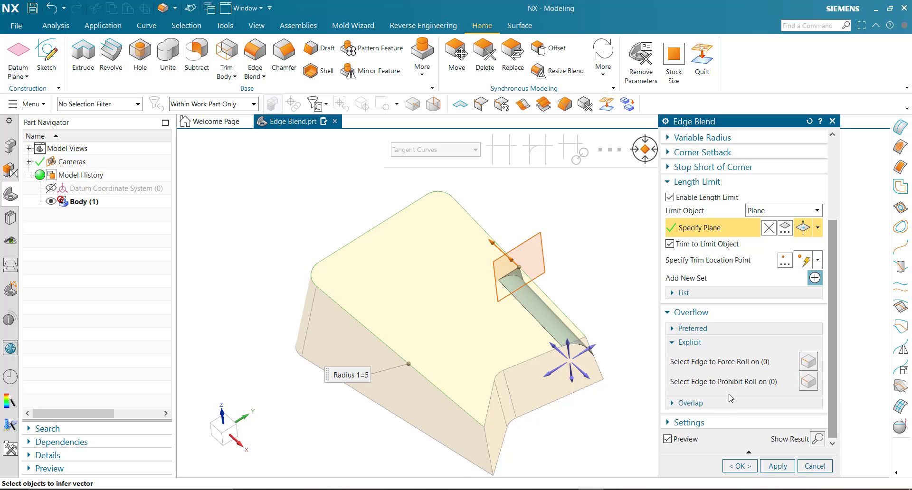
pyautogui.click(712, 403)
pyautogui.scroll(-2, 726, 419)
pyautogui.moveTo(773, 388)
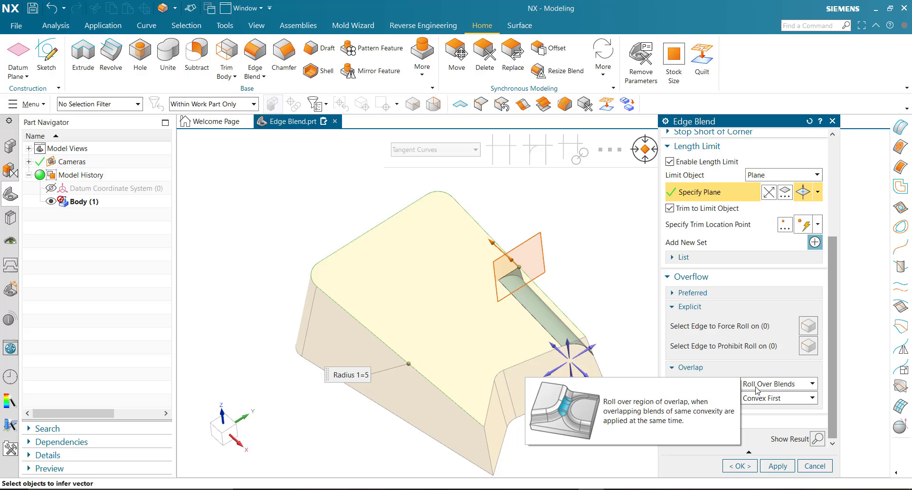
pyautogui.moveTo(768, 403)
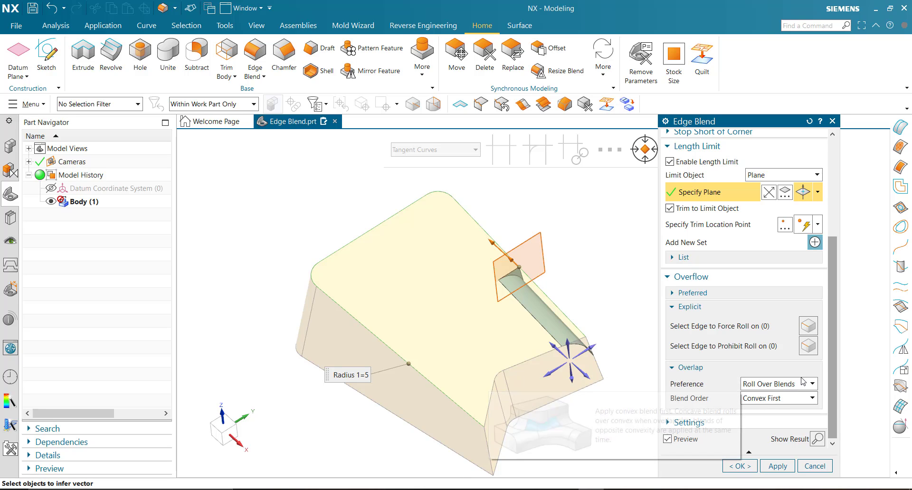
# Check the Settings options and create the 5 mm plane-trimmed Edge Blend (15), then inspect it.
pyautogui.click(748, 427)
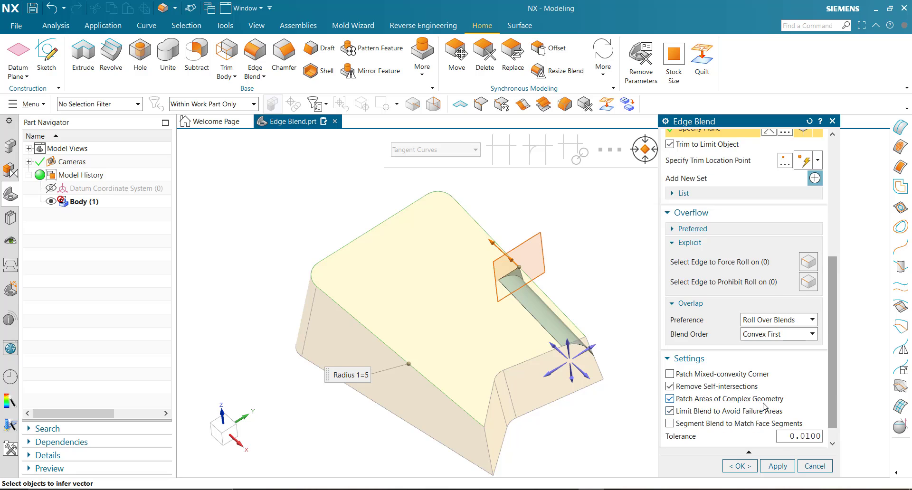
pyautogui.moveTo(715, 357)
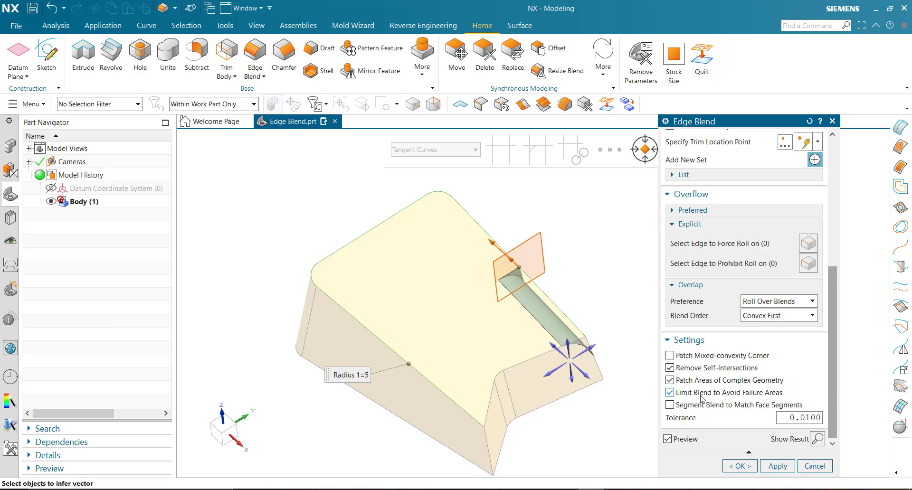
pyautogui.click(741, 466)
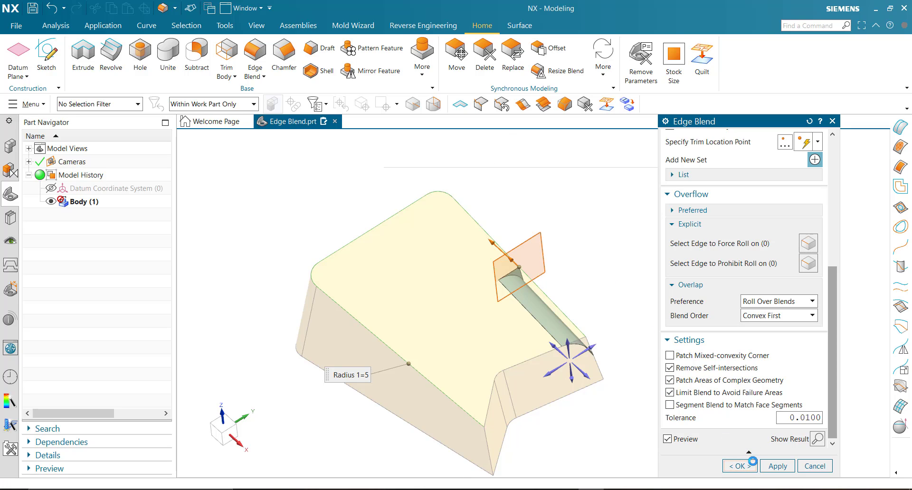
pyautogui.scroll(5, 509, 269)
pyautogui.moveTo(509, 268); pyautogui.dragTo(636, 322, button='middle')
pyautogui.scroll(-6, 533, 261)
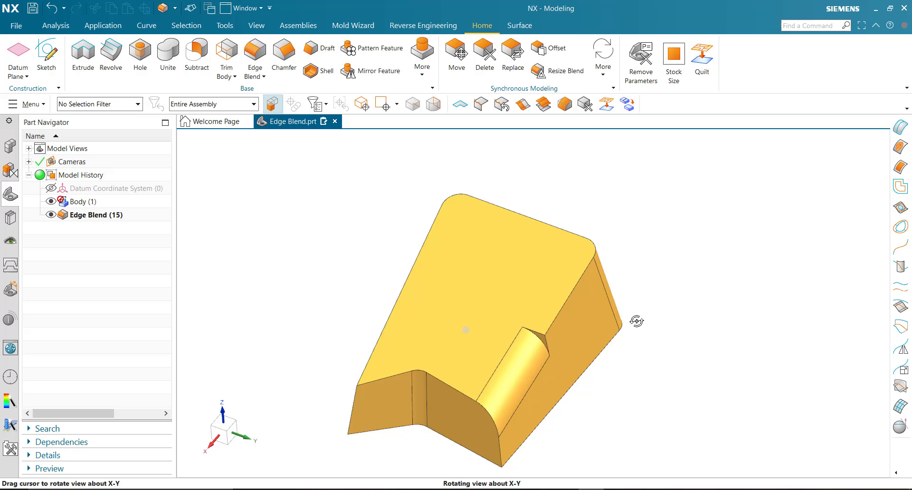
pyautogui.scroll(3, 470, 409)
pyautogui.scroll(-3, 607, 362)
pyautogui.moveTo(606, 362); pyautogui.dragTo(507, 295, button='middle')
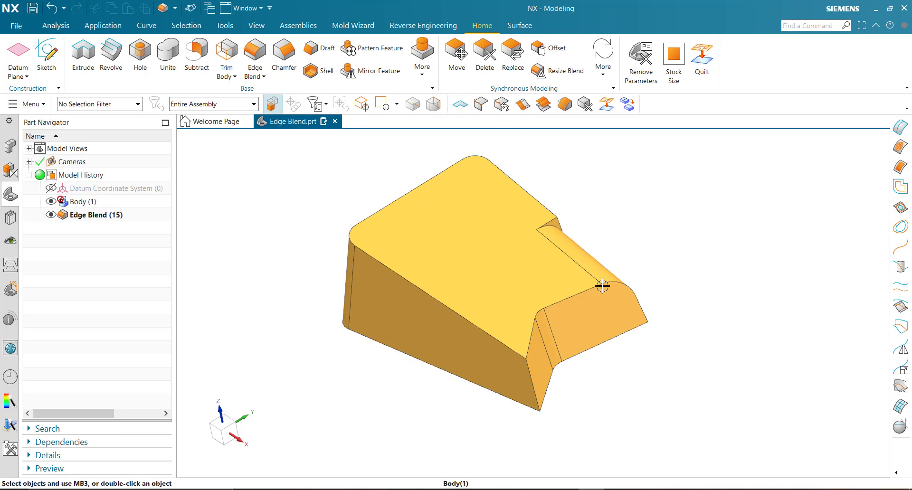